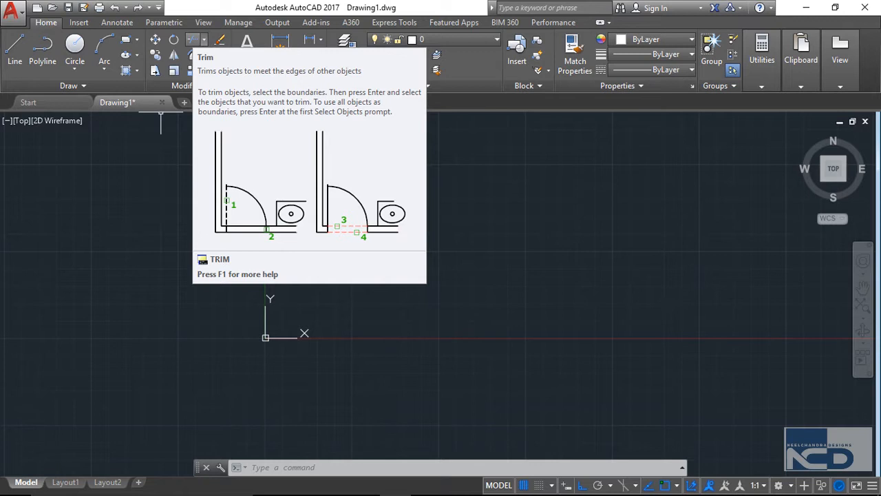
- Draw a long horizontal line across the drawing area, above the X axis
click(15, 49)
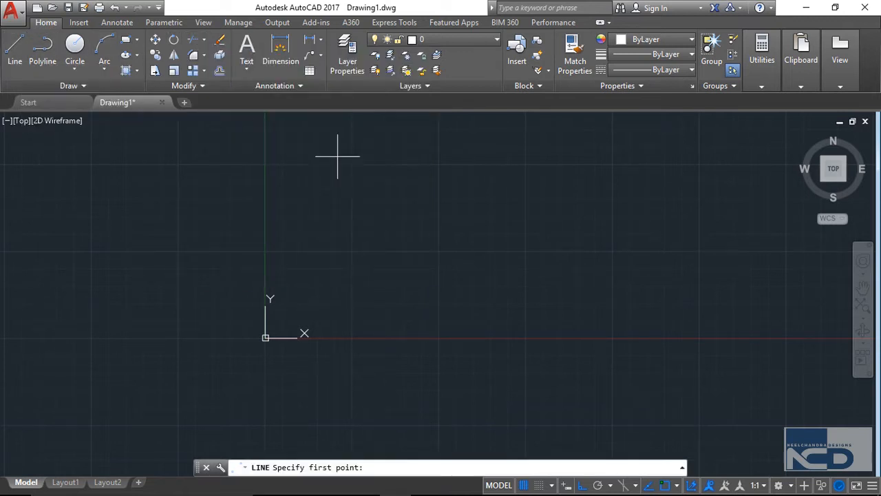
click(222, 252)
click(648, 252)
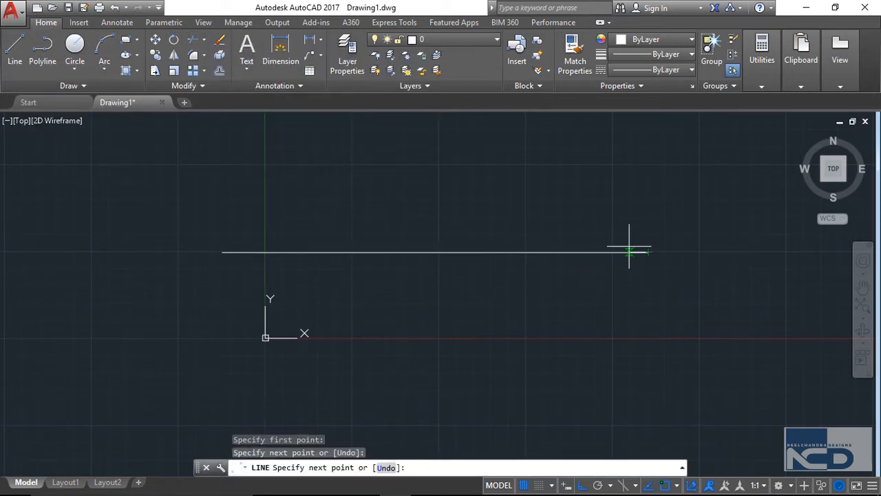
key(Escape)
scroll(445, 222, down, 4)
middle_drag(445, 223, 415, 306)
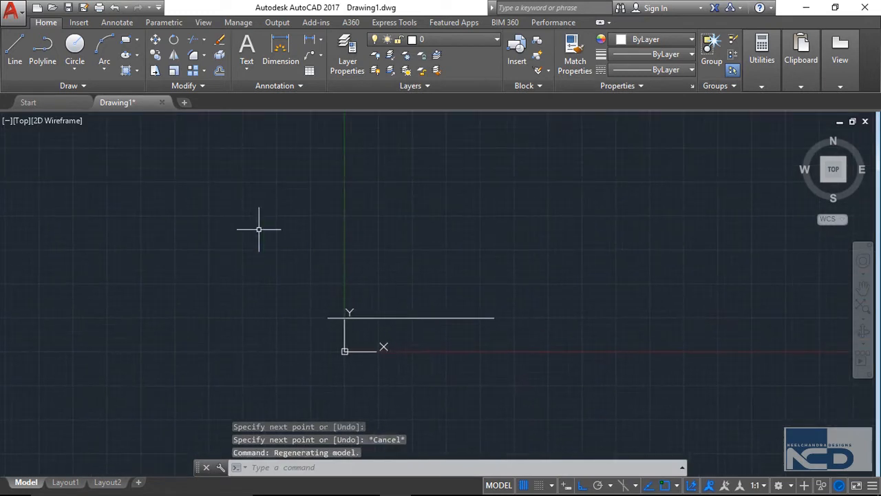
- Draw a vertical line that crosses the horizontal line and extends below it
click(15, 49)
click(416, 221)
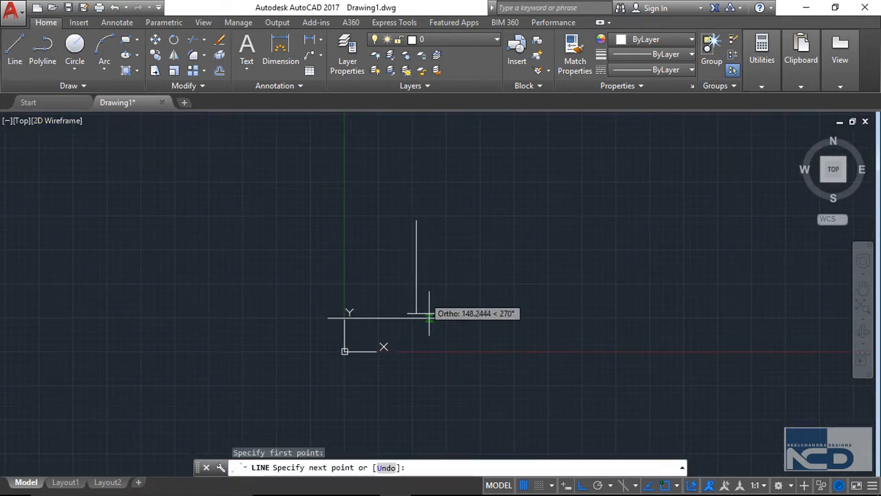
click(424, 409)
key(Escape)
scroll(479, 238, down, 2)
middle_drag(480, 238, 447, 184)
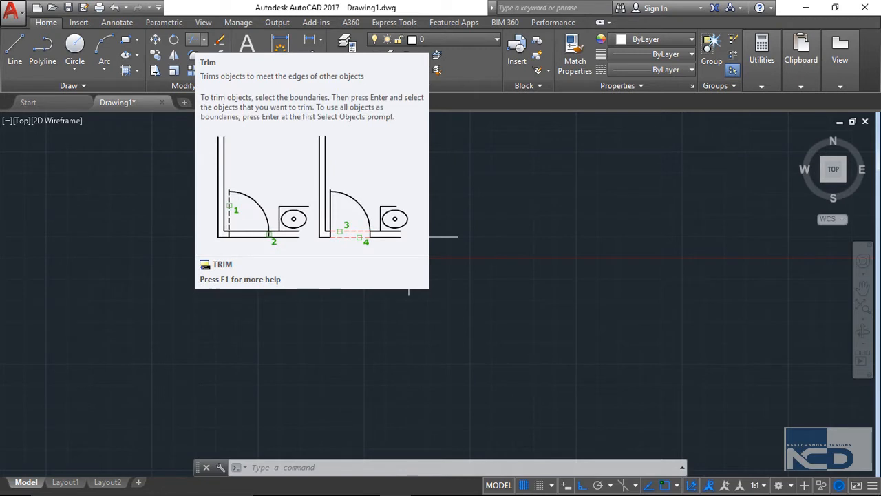
- Using all objects as cutting edges, trim the vertical line below the intersection and the horizontal line's portion left of it
click(194, 39)
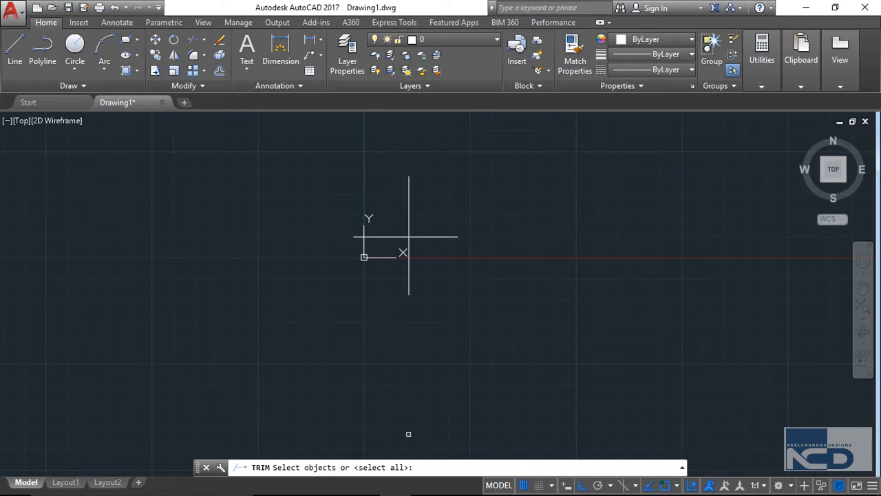
key(Return)
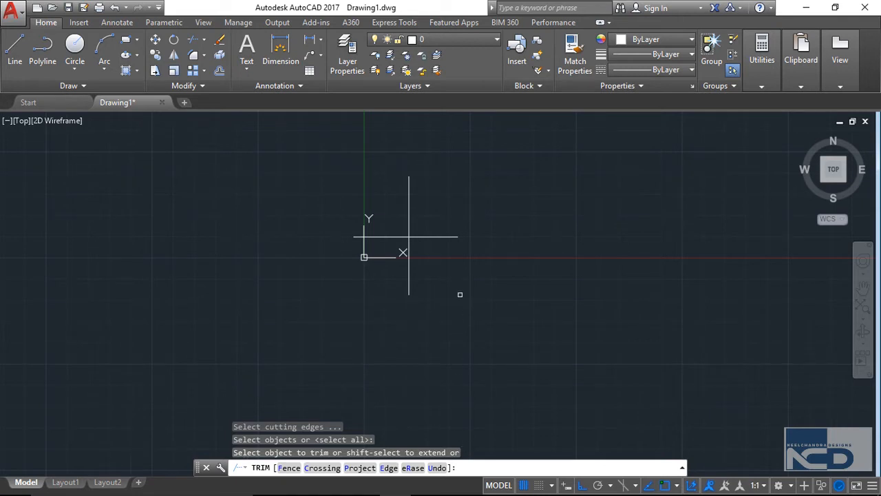
scroll(446, 266, up, 2)
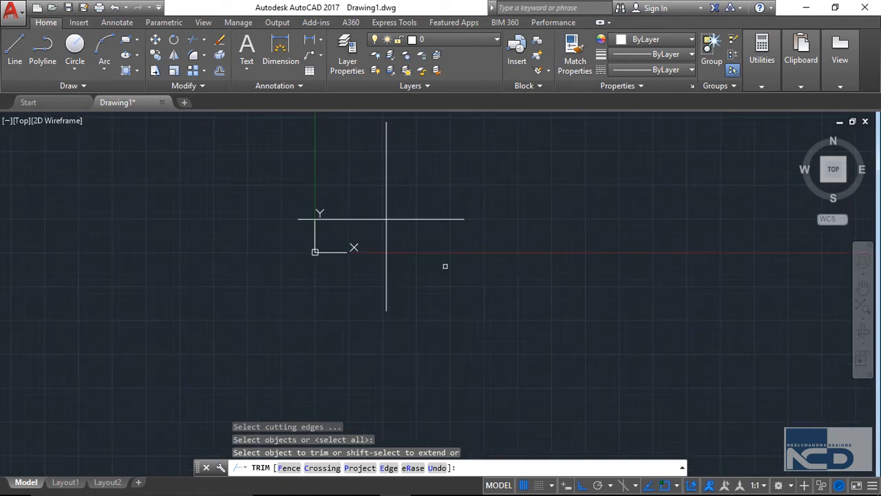
scroll(439, 307, down, 3)
scroll(427, 303, up, 4)
scroll(427, 303, down, 3)
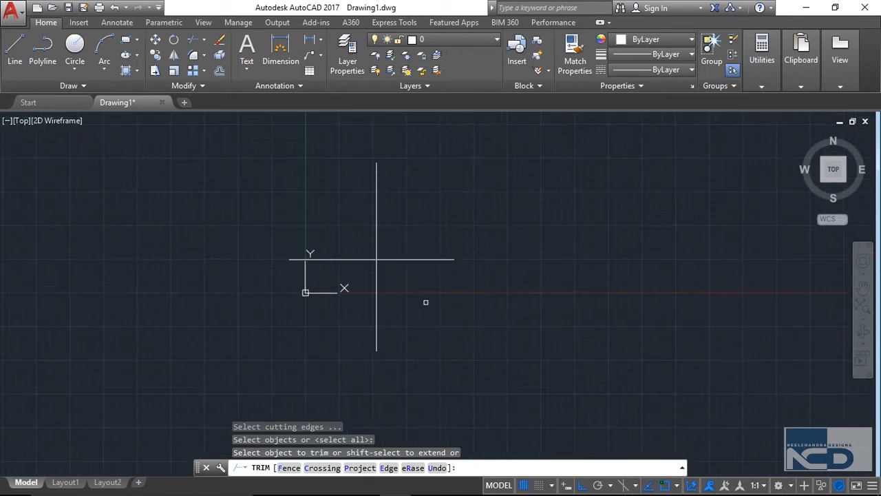
scroll(425, 307, up, 3)
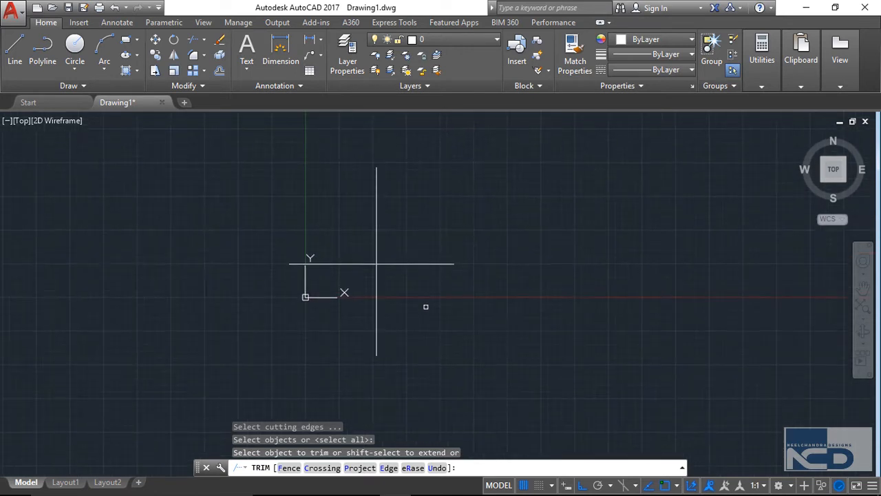
click(376, 303)
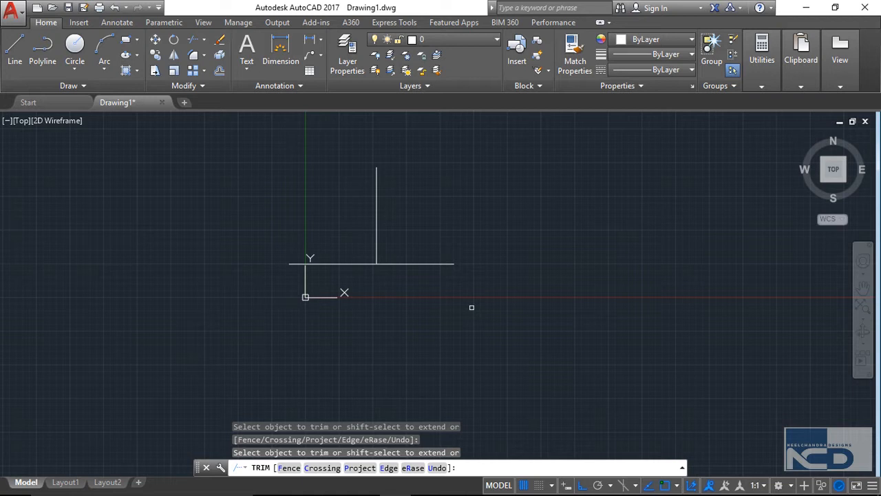
click(377, 260)
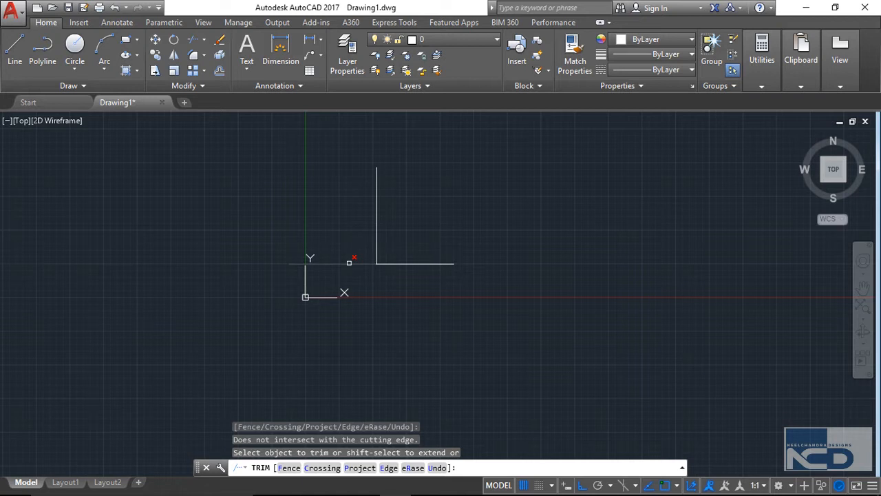
click(349, 263)
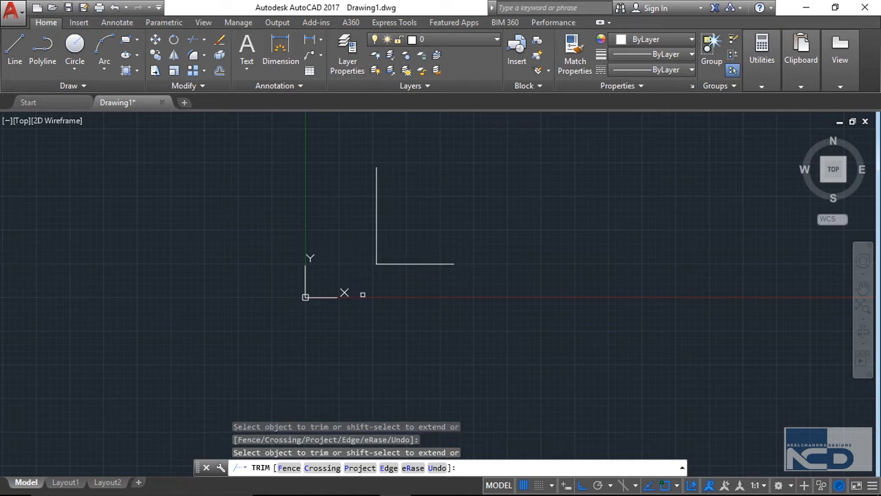
- Try to trim the remaining corner segments, end the Trim command, and delete the leftover horizontal segment
click(391, 264)
click(394, 263)
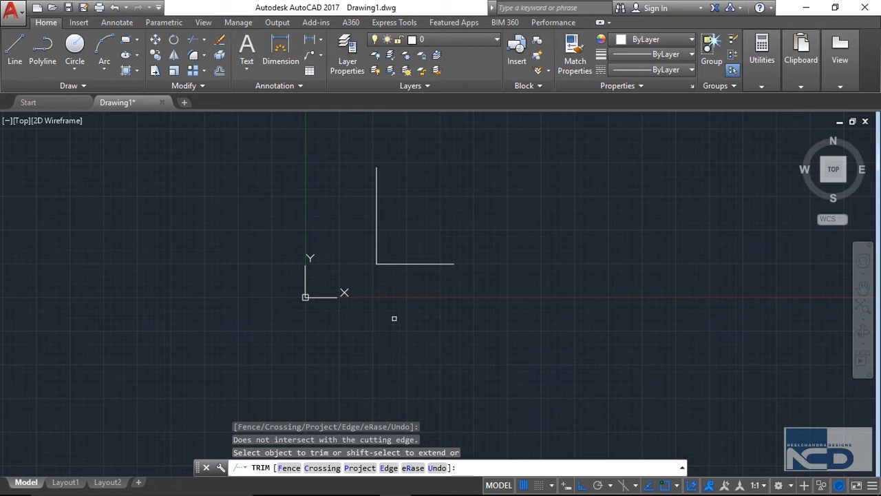
click(380, 240)
click(386, 264)
key(Escape)
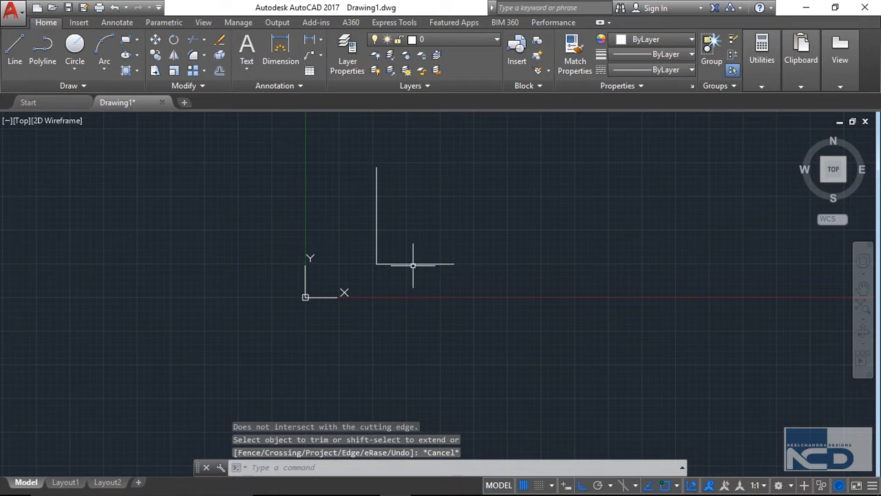
click(412, 264)
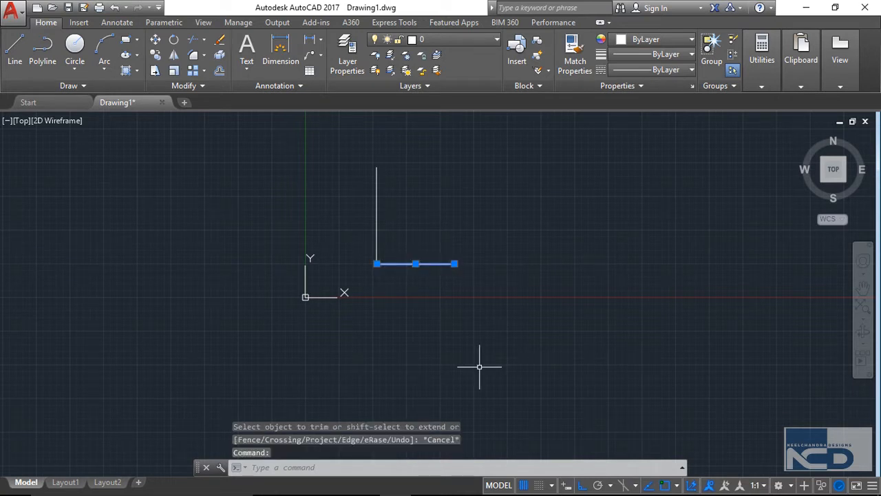
key(Delete)
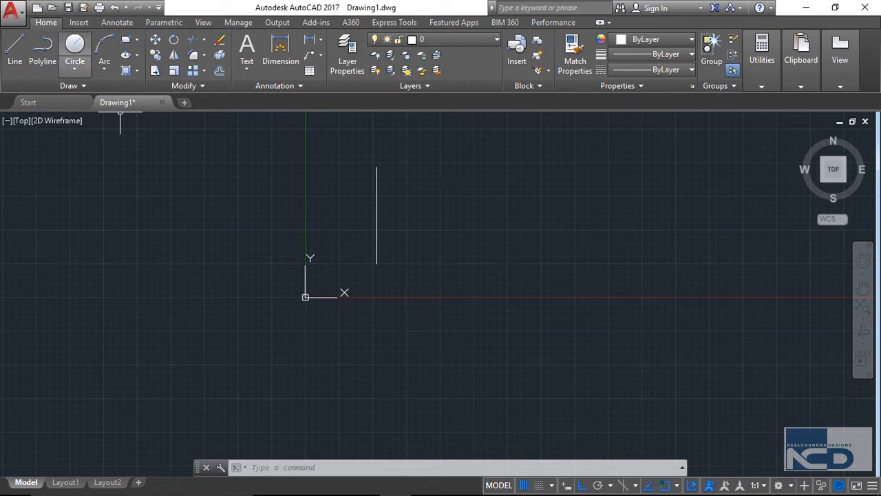
- Draw a long horizontal line below the X axis, starting beneath the remaining vertical line
click(15, 49)
click(354, 329)
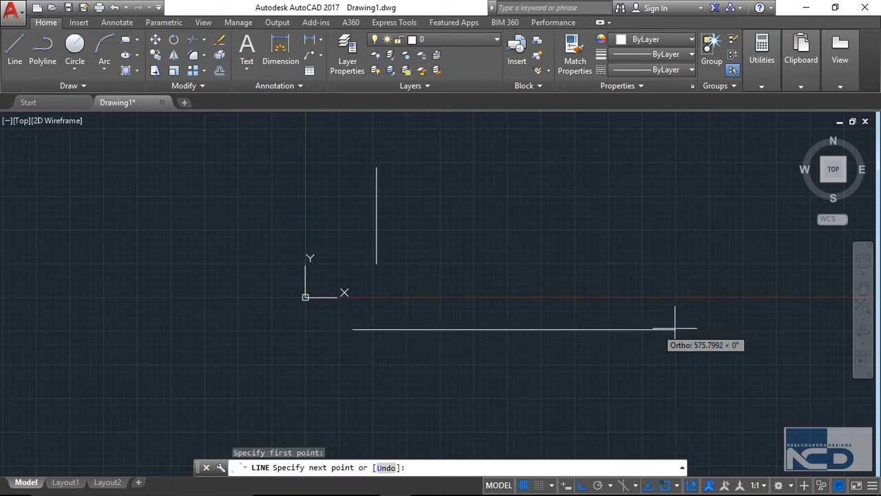
click(707, 330)
key(Escape)
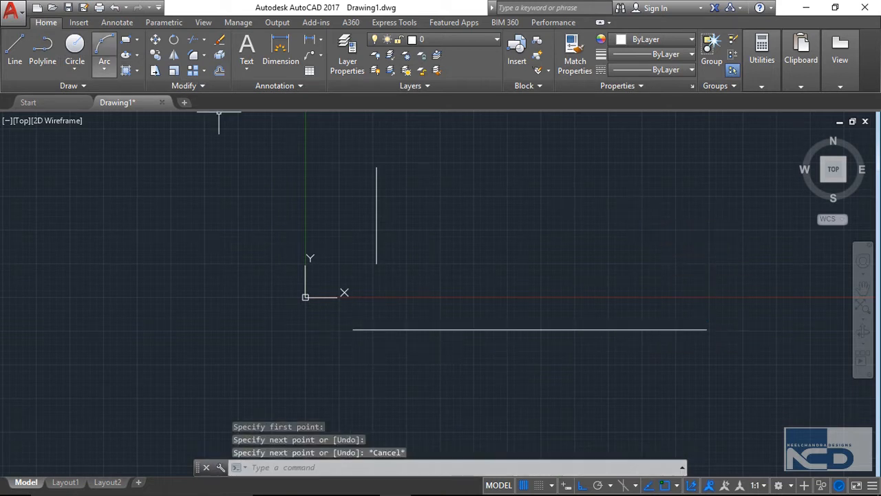
- Draw a circle centred on the horizontal line's midpoint, with a radius slightly shorter than half the line
click(75, 47)
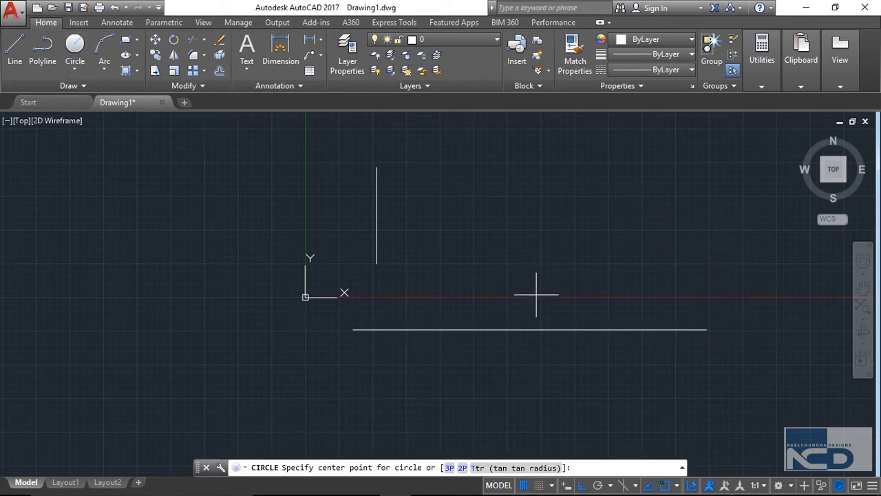
click(530, 329)
click(668, 329)
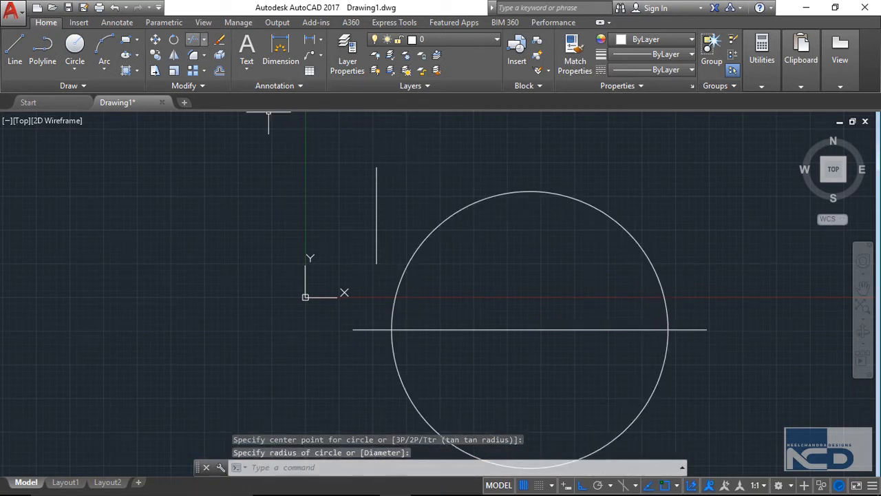
- With all objects as cutting edges, trim both line ends outside the circle and the circle's lower half
click(193, 39)
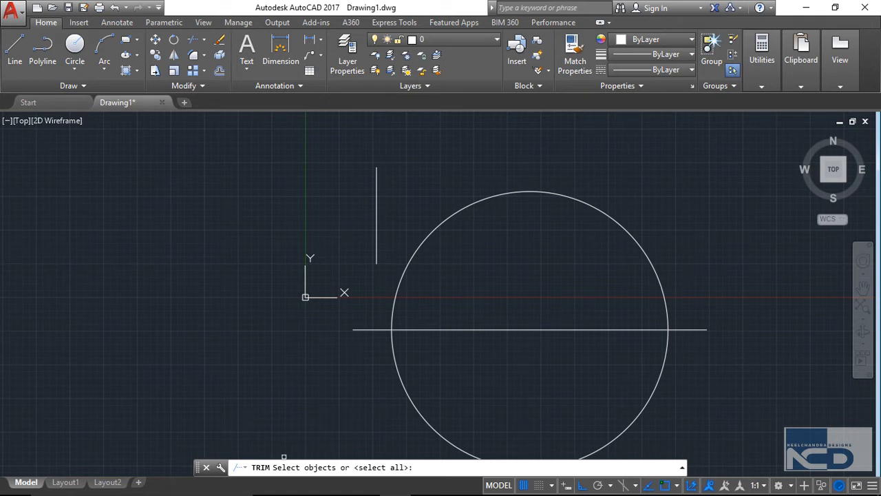
key(Return)
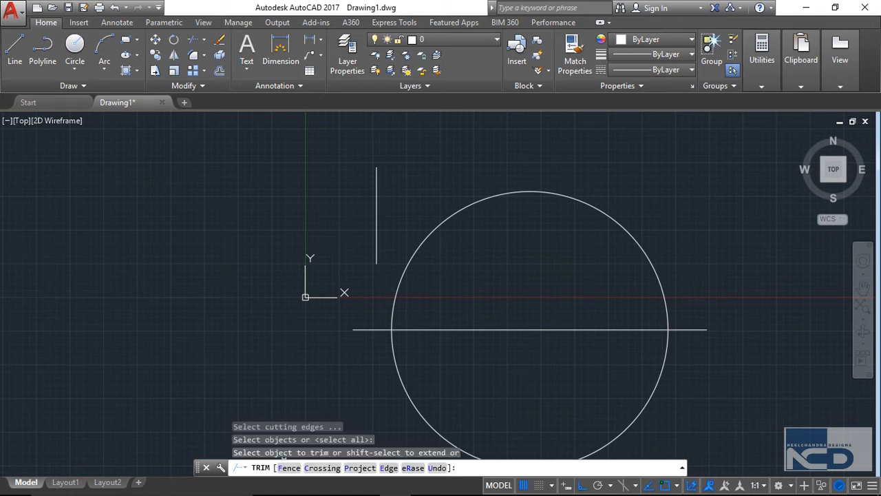
click(360, 330)
click(695, 330)
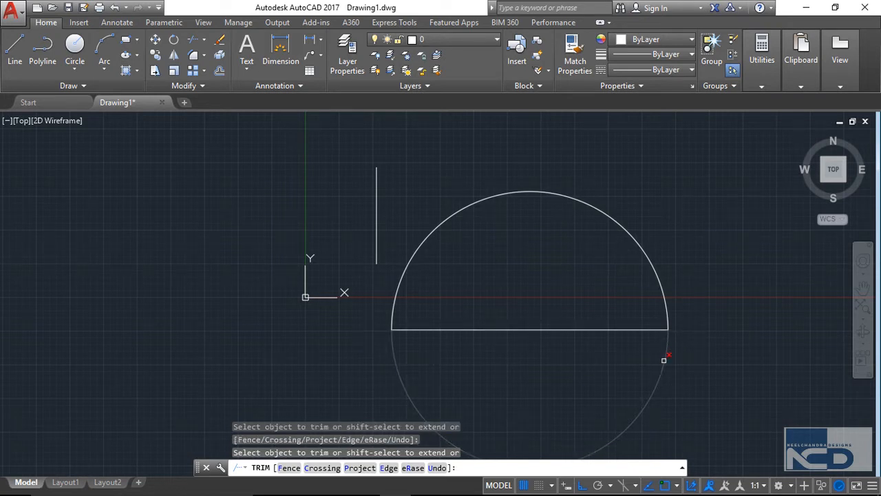
click(664, 359)
- Try to trim the semicircle's straight base line, end the Trim command, and erase that line
click(459, 332)
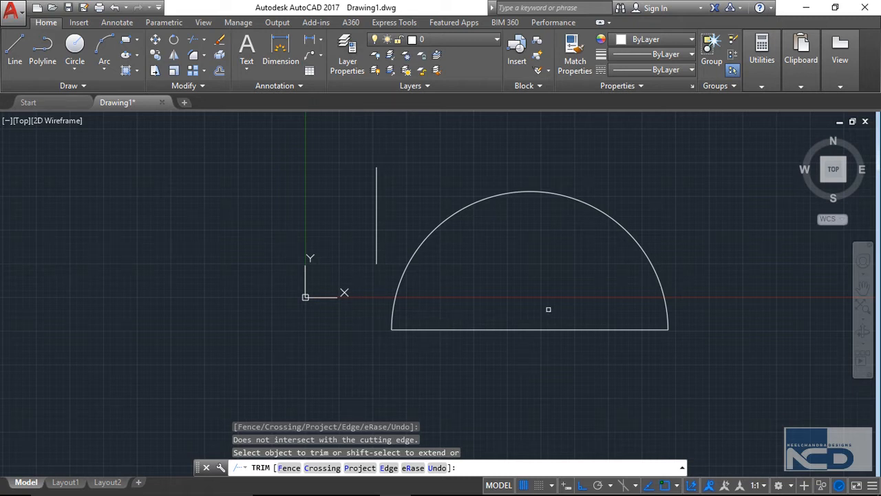
click(502, 332)
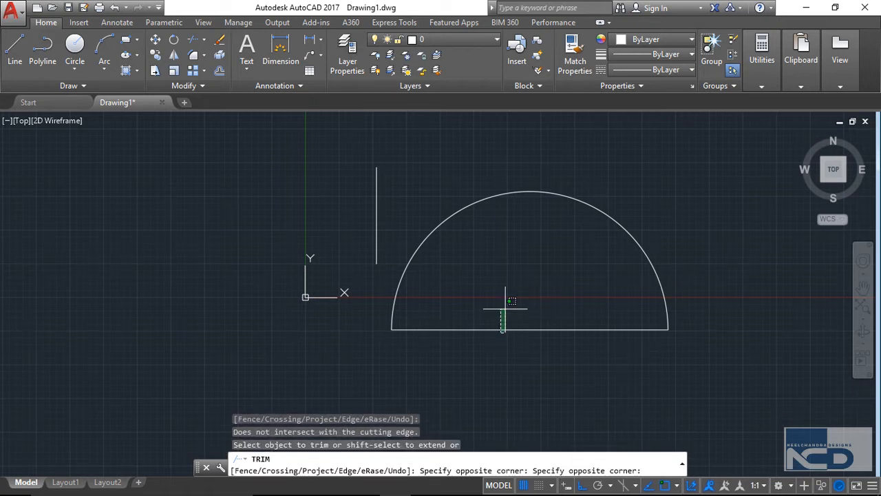
key(Escape)
click(515, 332)
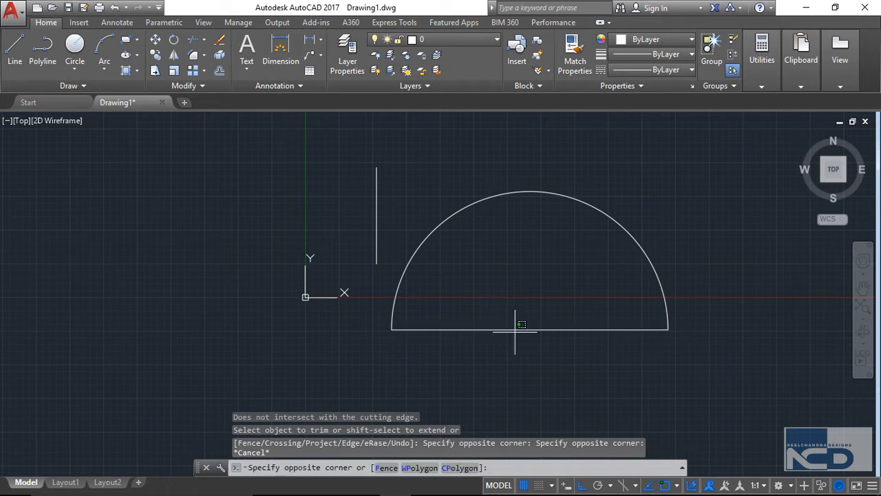
click(503, 312)
key(Delete)
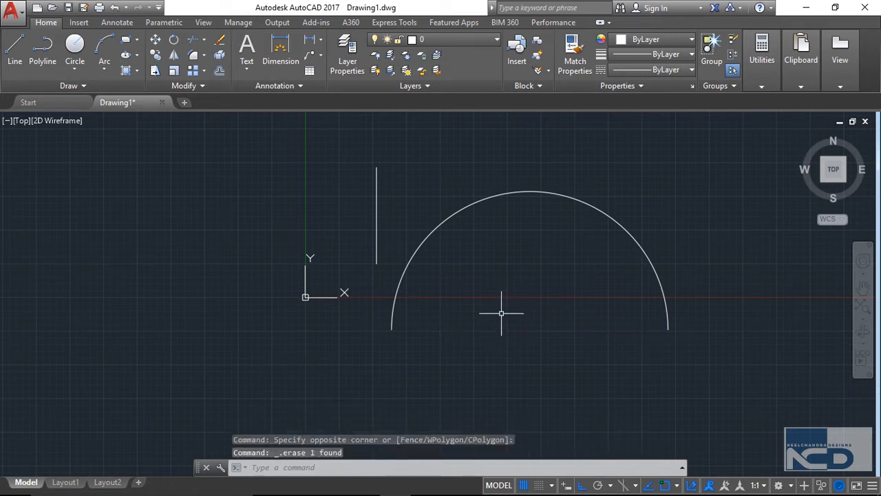
- Erase the remaining vertical line and the semicircular arc to clear the drawing
scroll(413, 298, down, 2)
middle_drag(331, 257, 133, 223)
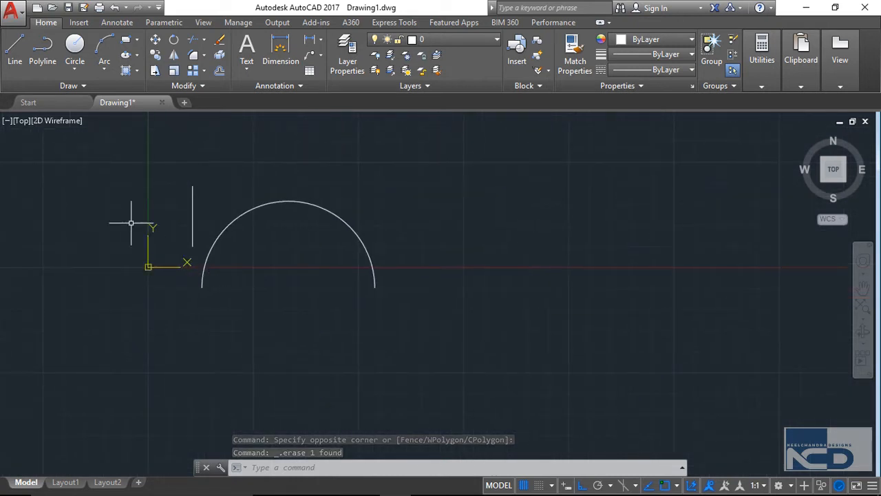
click(131, 155)
click(454, 370)
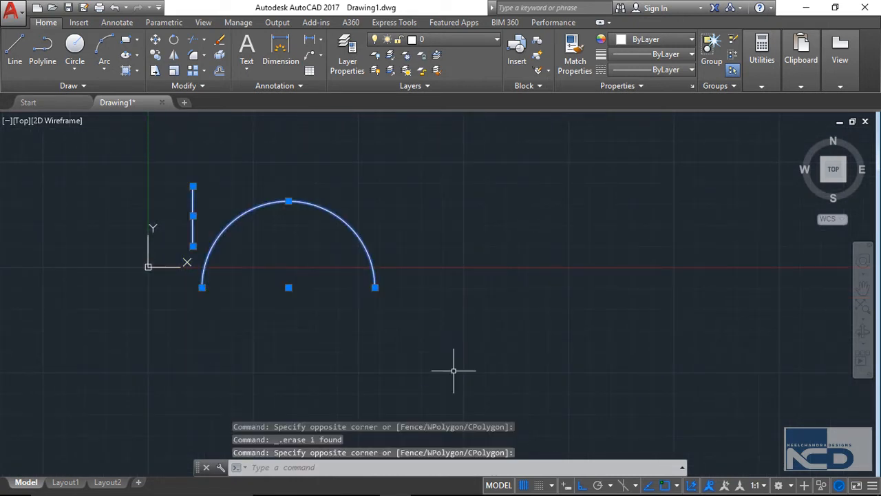
key(Delete)
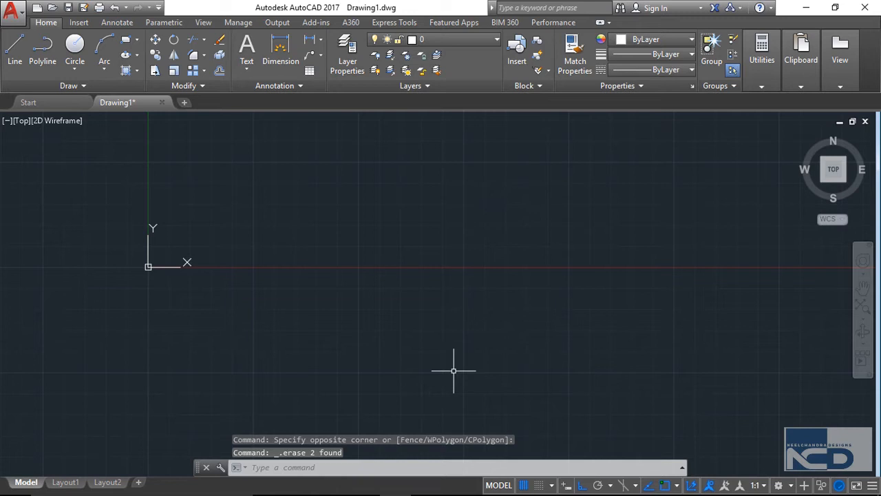
- Draw three separate, spaced-apart vertical lines crossing the X axis, each slightly longer than the one to its left
click(400, 171)
click(399, 340)
key(Escape)
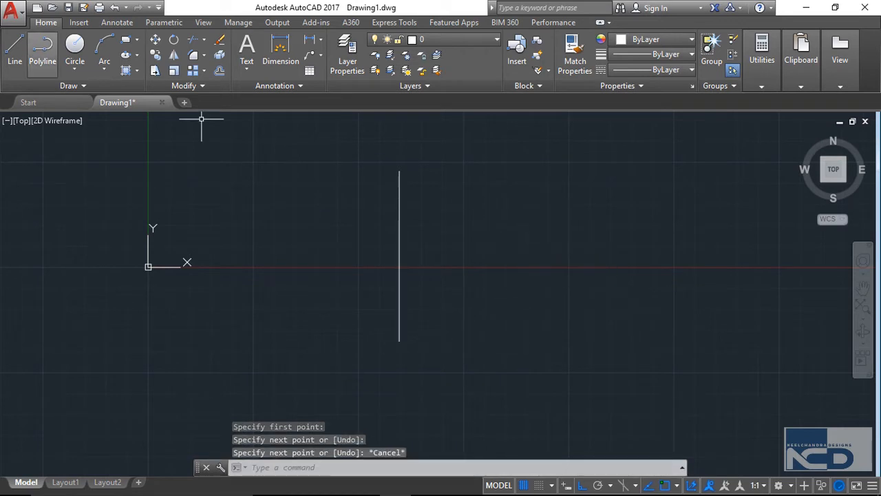
key(space)
click(587, 167)
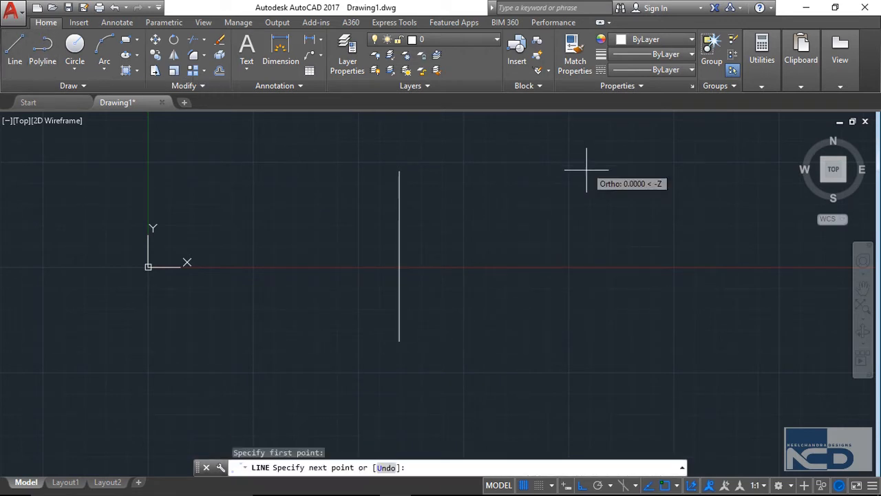
click(599, 358)
key(Escape)
key(space)
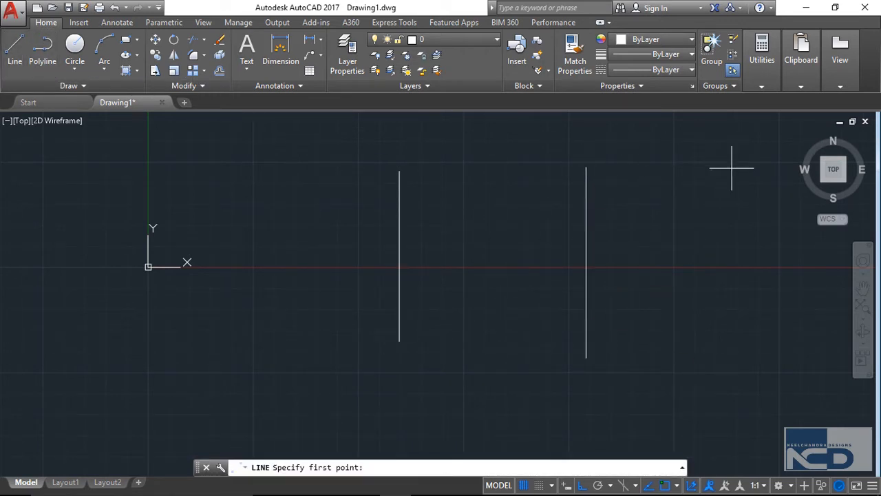
click(753, 160)
click(764, 370)
key(Escape)
scroll(399, 216, down, 2)
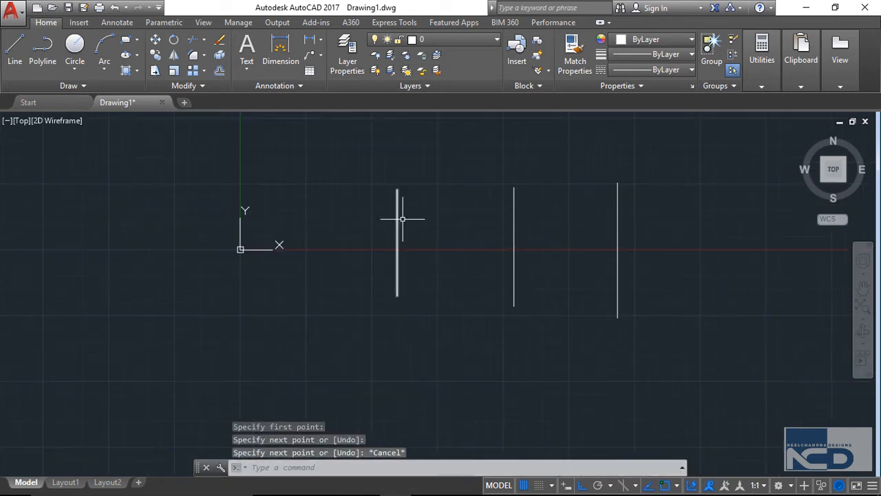
- Draw a horizontal line from the left vertical line, crossing the other two and ending well beyond the right one
middle_drag(403, 217, 285, 221)
key(space)
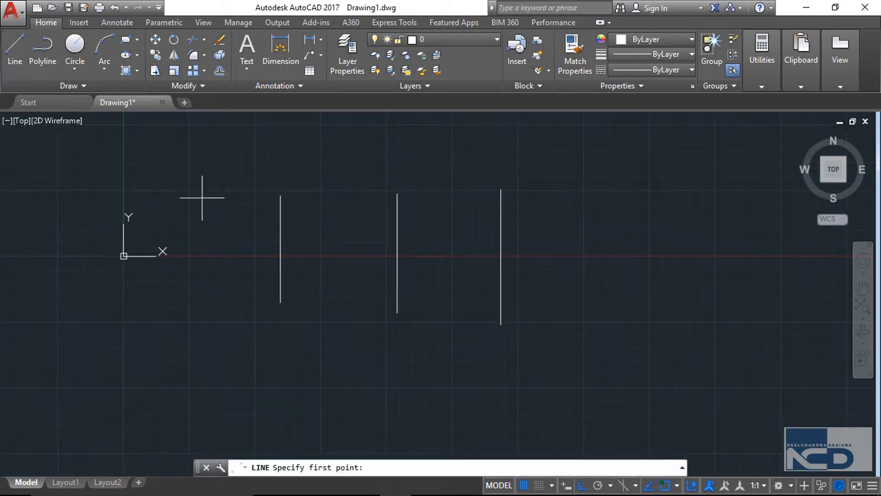
click(281, 250)
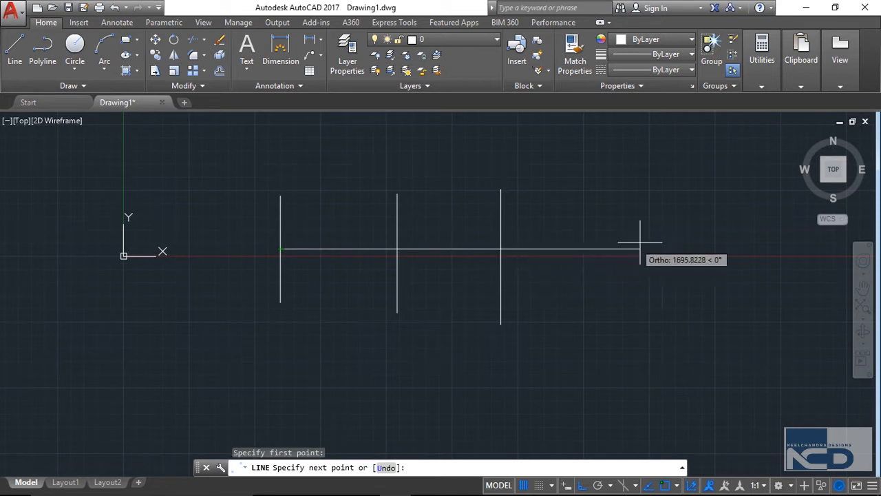
click(698, 243)
key(Escape)
scroll(595, 259, up, 2)
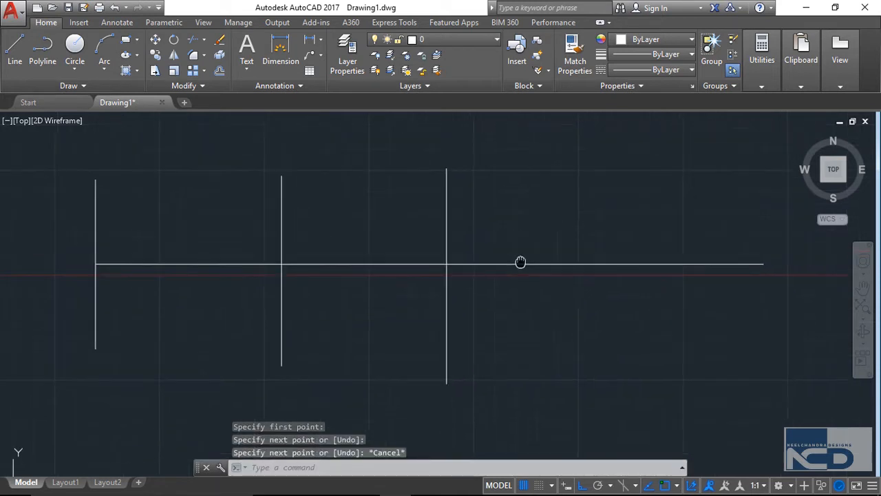
scroll(482, 252, down, 2)
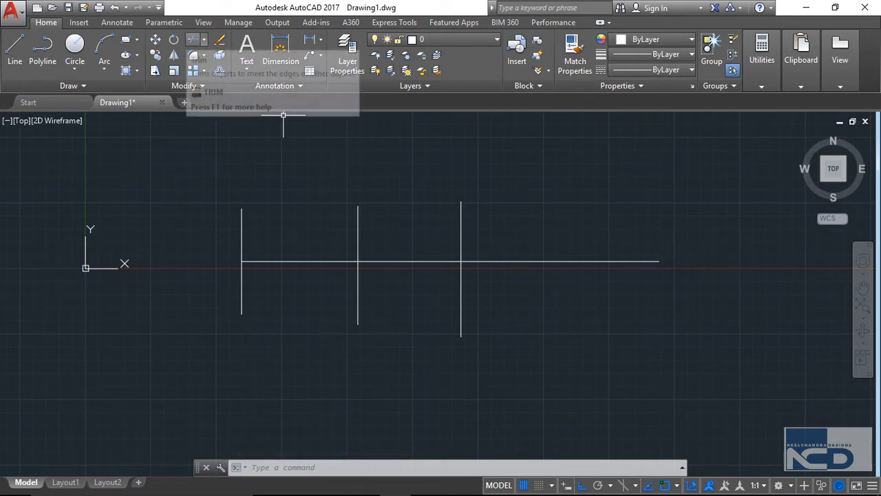
- With all objects as cutting edges, trim the horizontal line between the three vertical lines and try to trim its remaining end
click(193, 39)
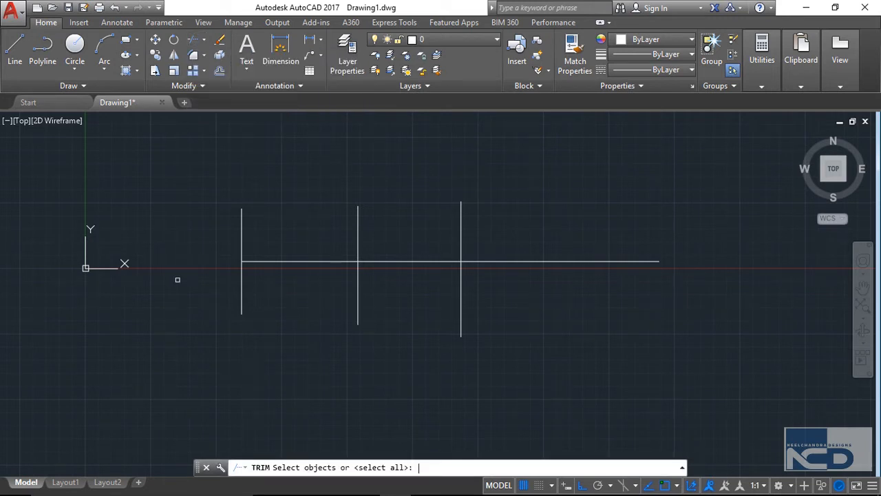
key(Return)
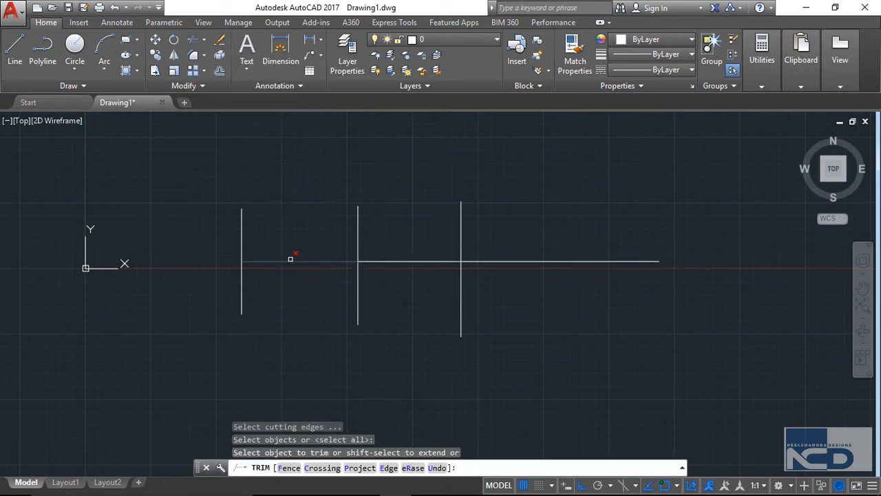
click(290, 259)
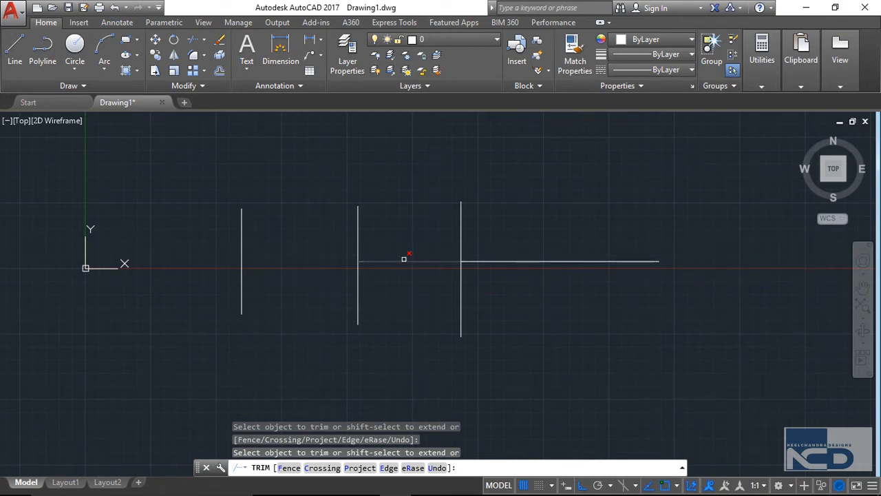
click(404, 261)
click(489, 262)
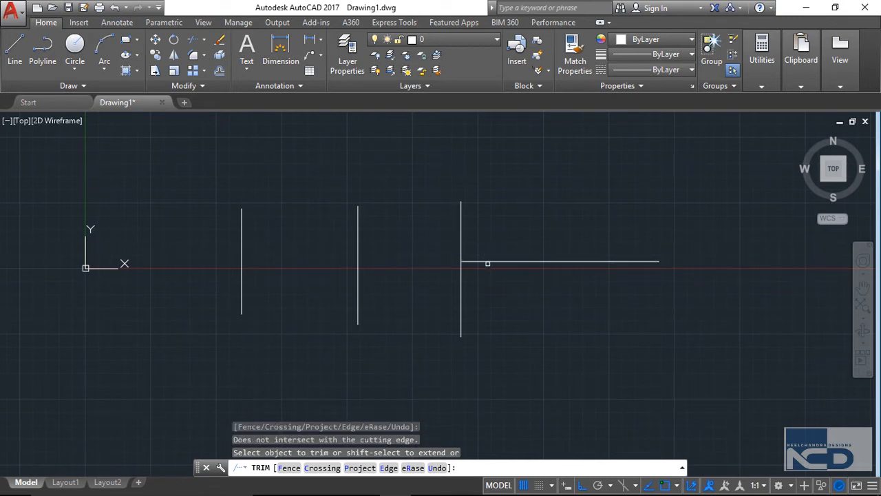
click(463, 239)
- Undo the trims on the horizontal line and end the Trim command
key(ctrl+z)
key(ctrl+z)
key(ctrl+z)
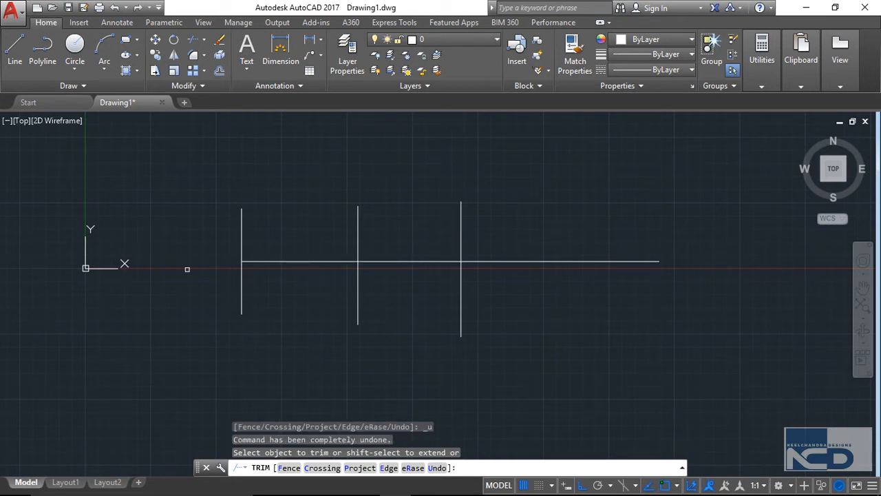
key(Escape)
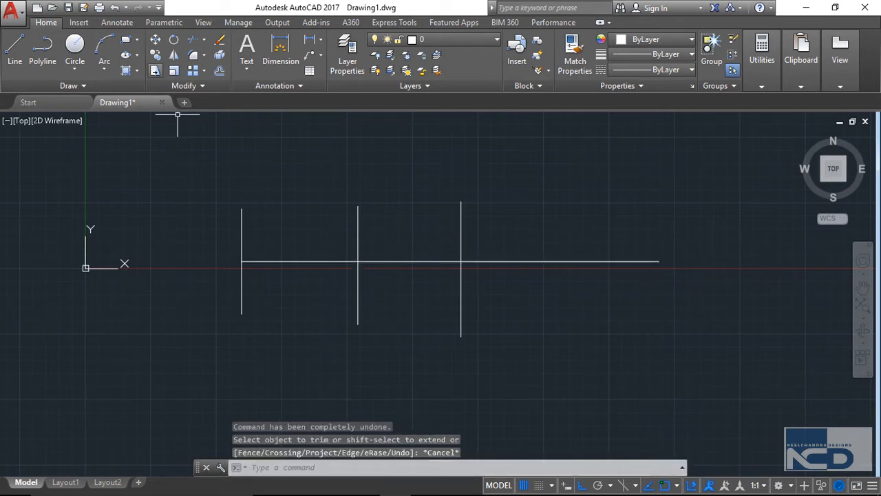
- Try to trim the horizontal line using only the left vertical line as the cutting edge
key(Return)
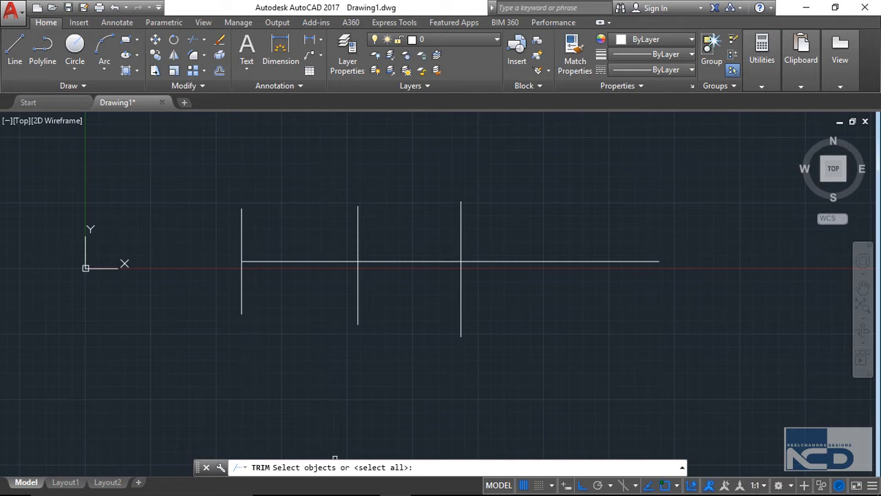
click(240, 282)
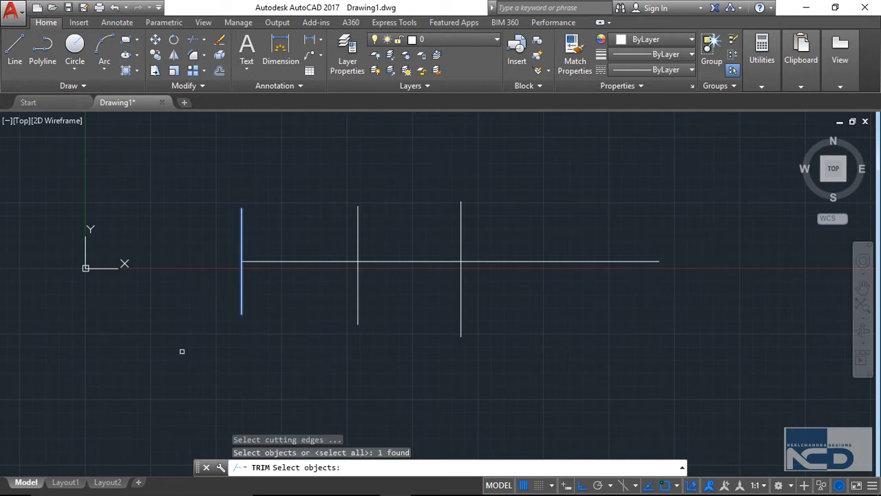
key(Return)
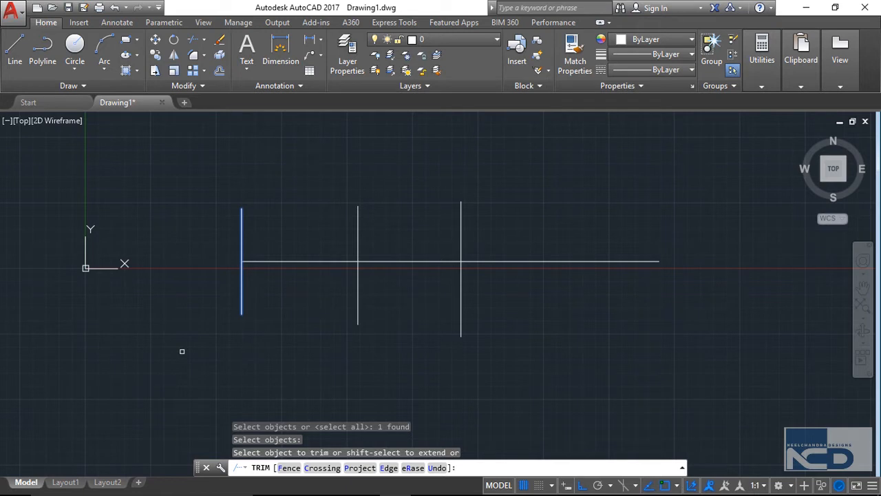
click(504, 263)
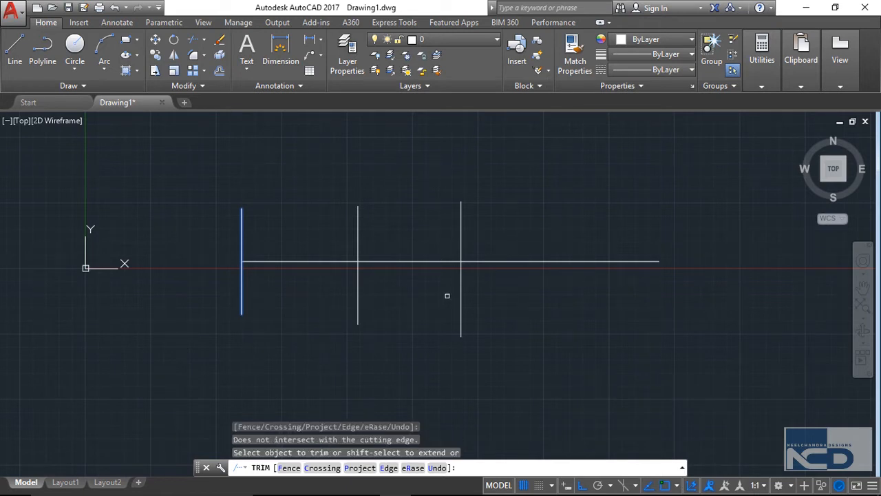
click(284, 259)
key(Escape)
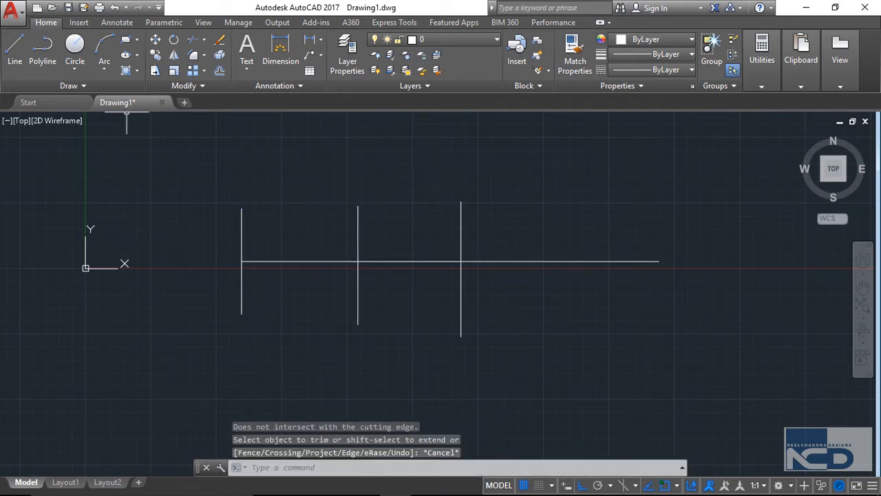
- With only the middle vertical line as cutting edge, trim the part of the horizontal line to its left
click(193, 39)
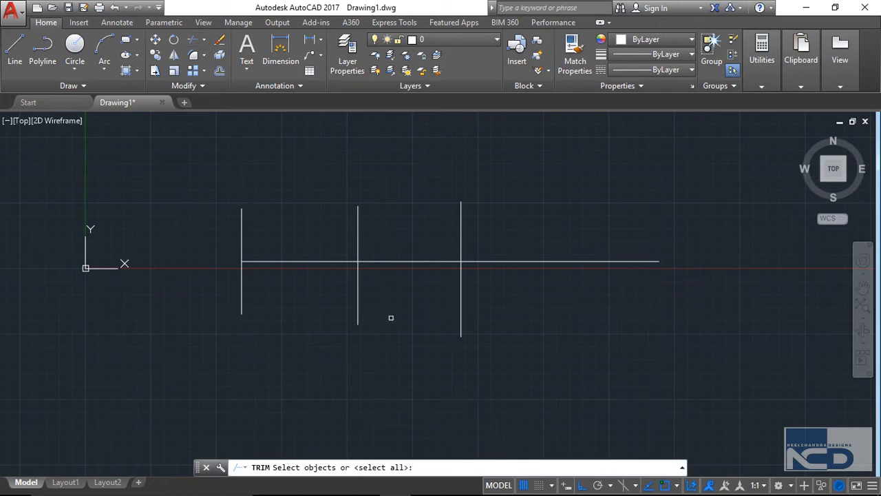
click(359, 315)
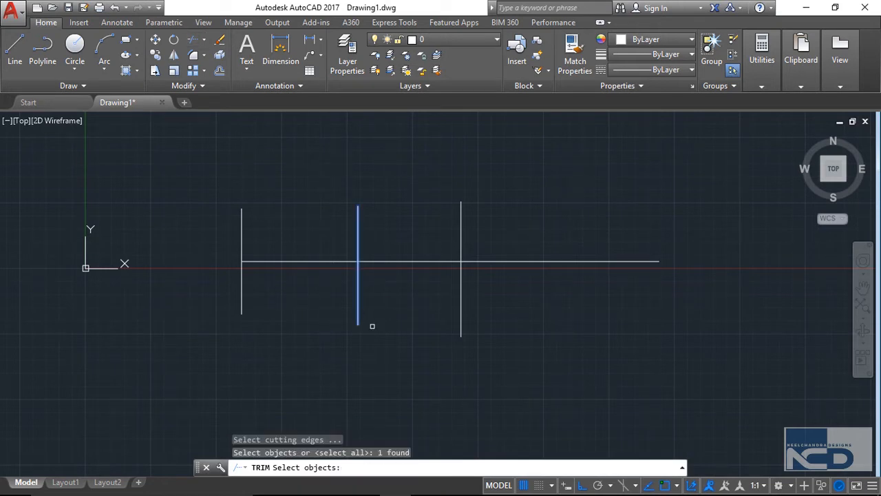
key(Return)
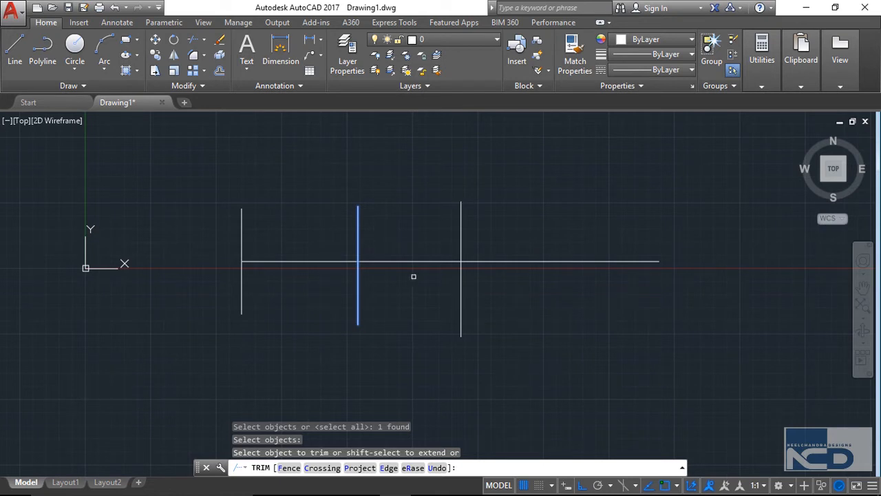
click(358, 209)
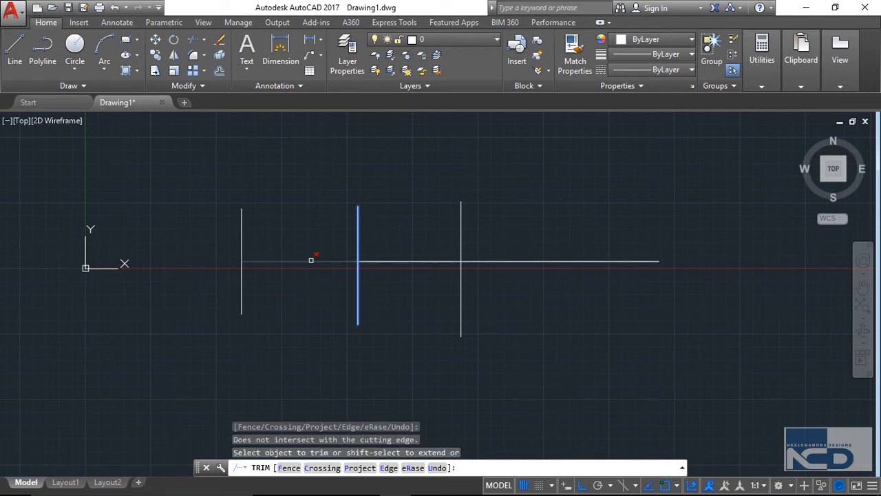
click(311, 260)
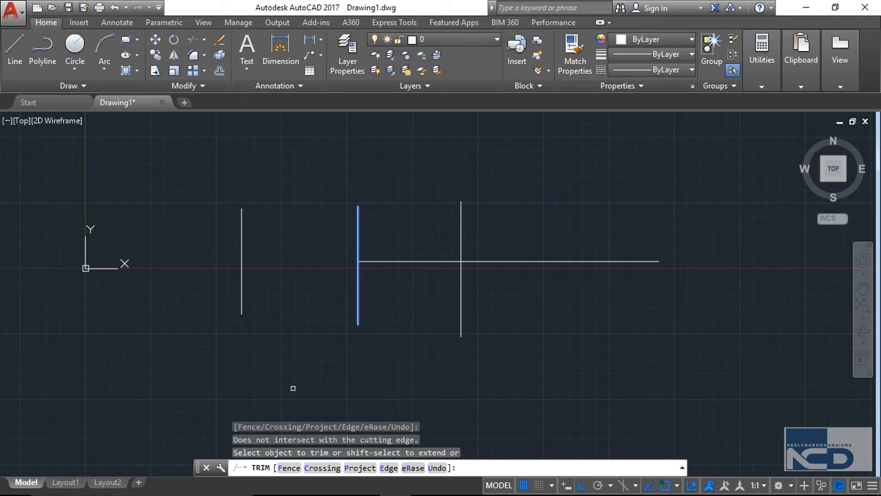
key(Escape)
click(197, 169)
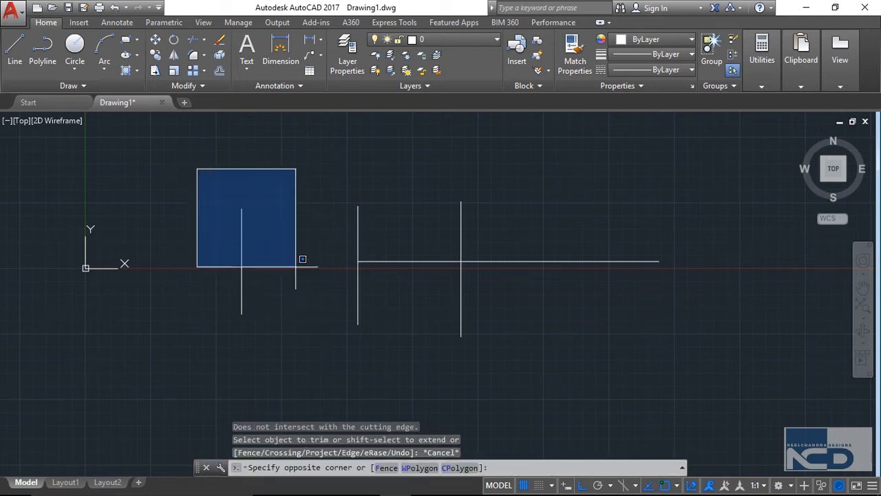
click(733, 404)
key(space)
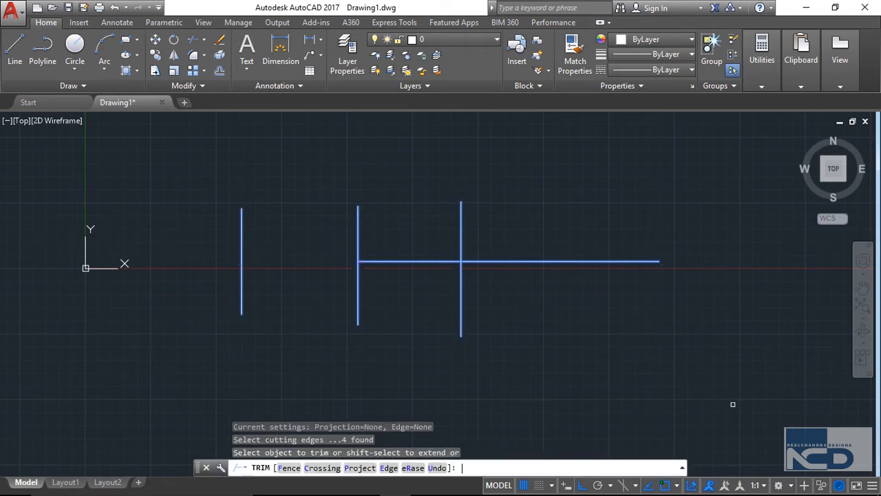
key(Escape)
- Erase the three vertical lines and the remaining horizontal line to clear the drawing
click(210, 156)
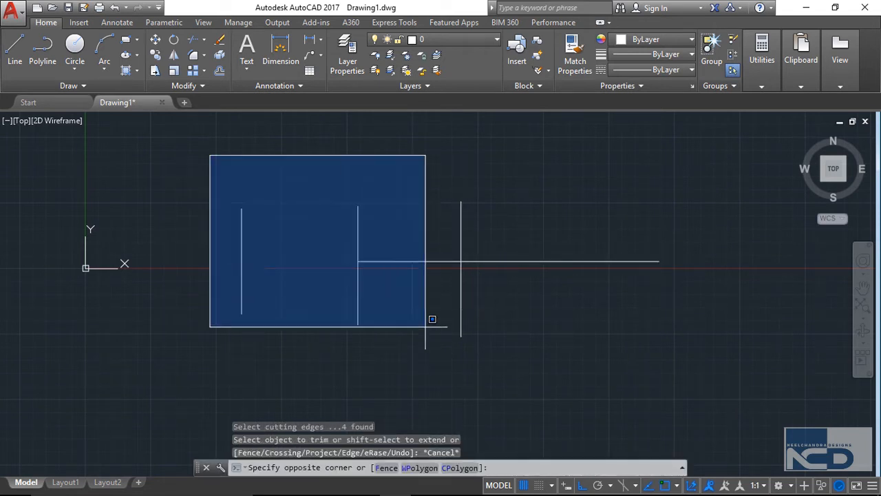
click(727, 399)
key(Delete)
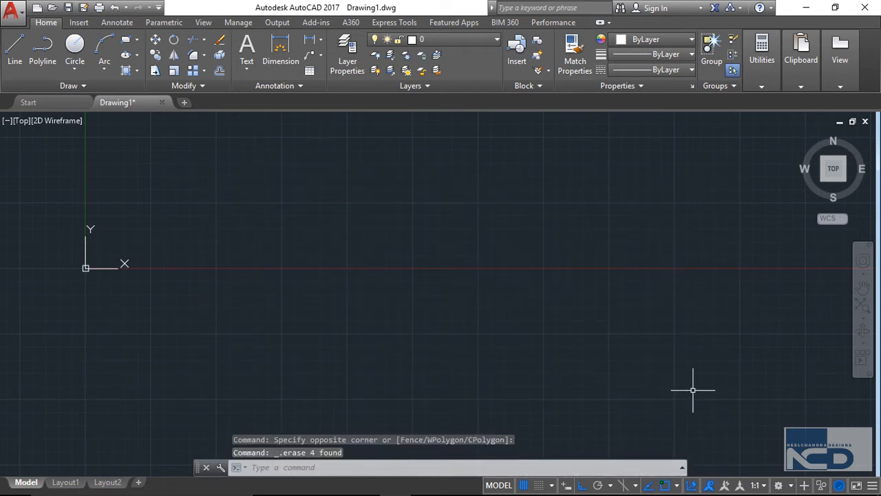
- Draw three separate, widely spaced long vertical lines crossing the X axis, each slightly longer than the one to its left
click(14, 49)
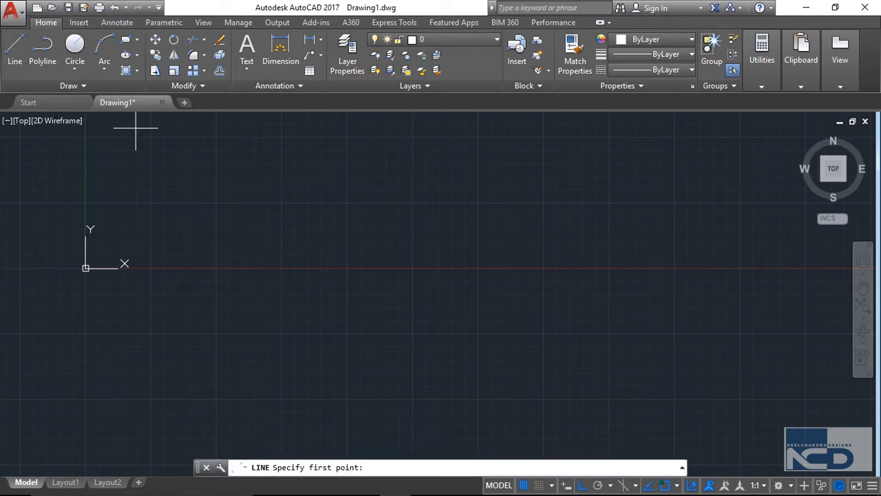
click(297, 166)
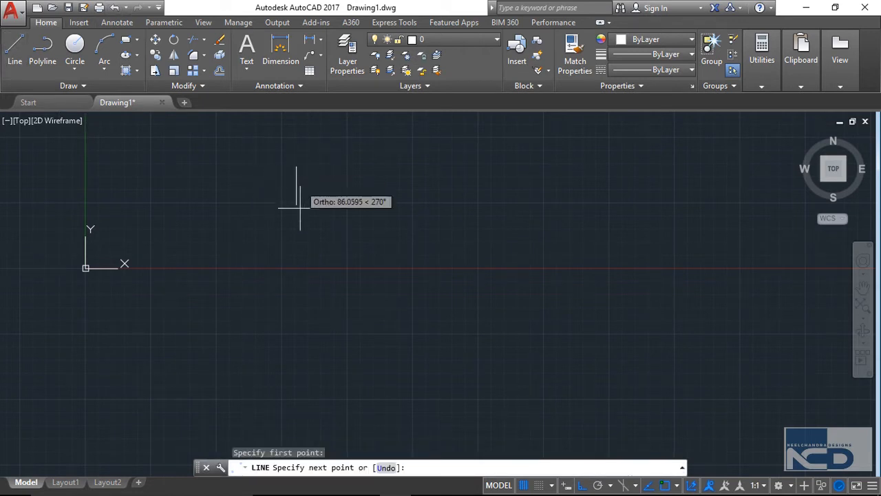
click(296, 375)
key(Escape)
click(14, 49)
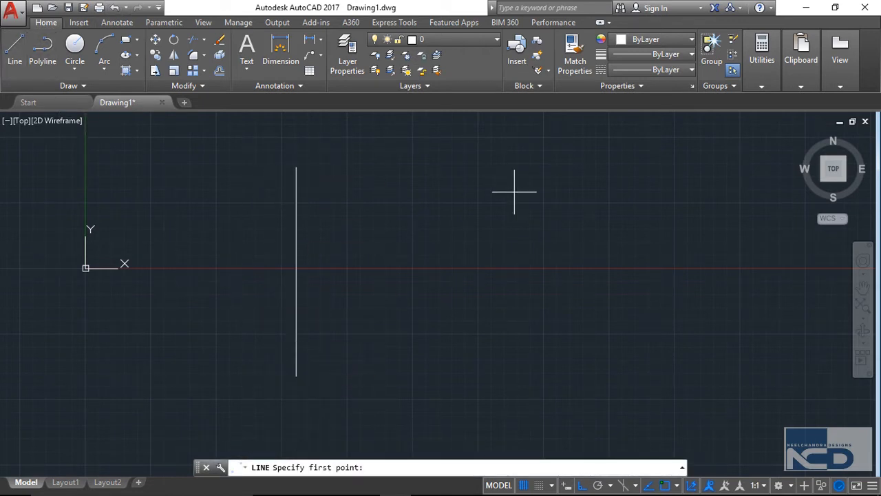
click(509, 164)
click(509, 383)
key(Escape)
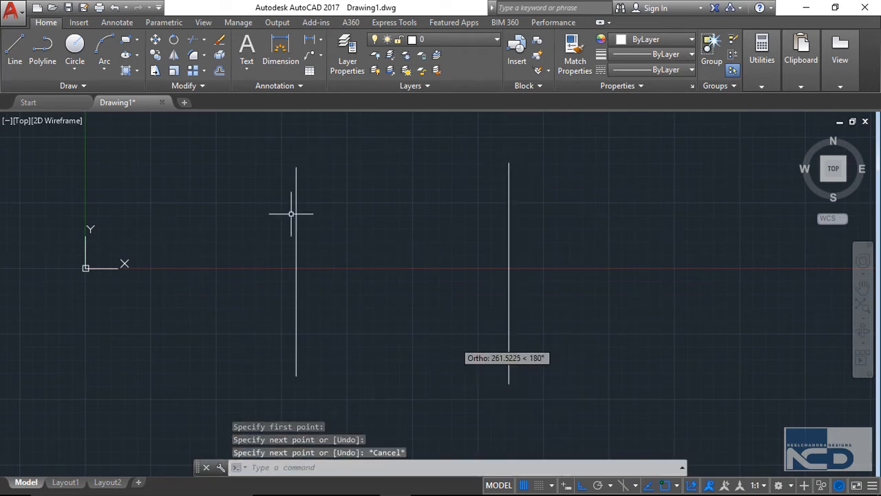
click(14, 50)
click(669, 160)
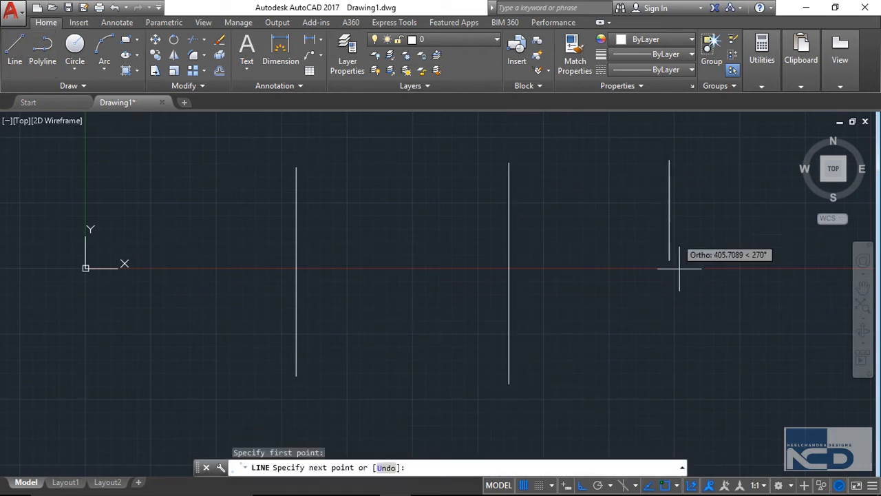
click(669, 408)
key(Escape)
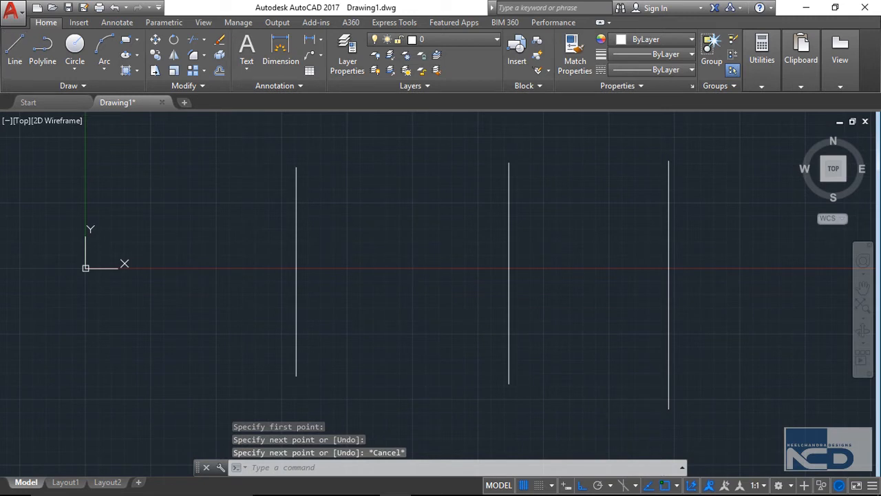
- Draw a continuous zigzag of four horizontal runs across the three vertical lines, joined by short vertical segments at alternating ends
click(15, 50)
click(227, 196)
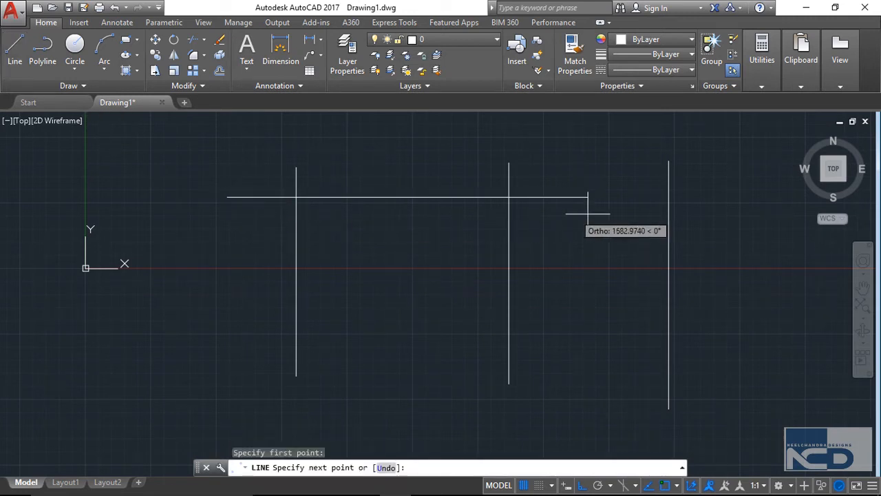
click(712, 197)
click(712, 268)
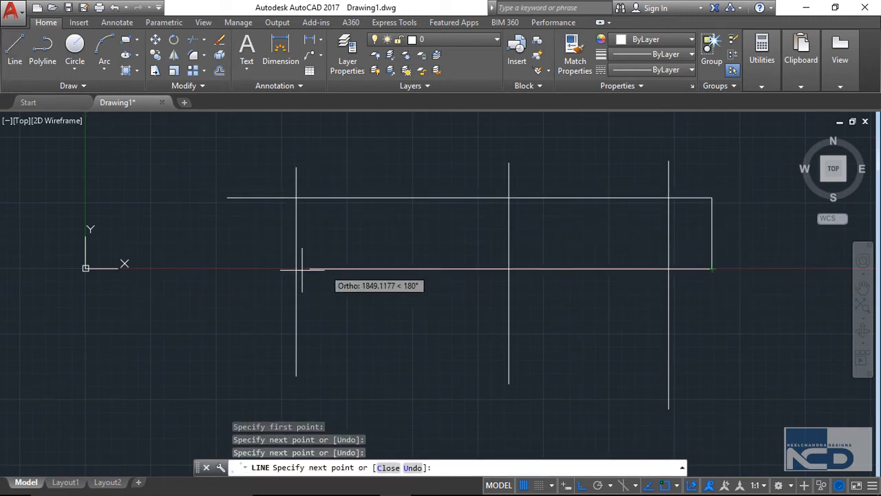
click(231, 275)
click(230, 334)
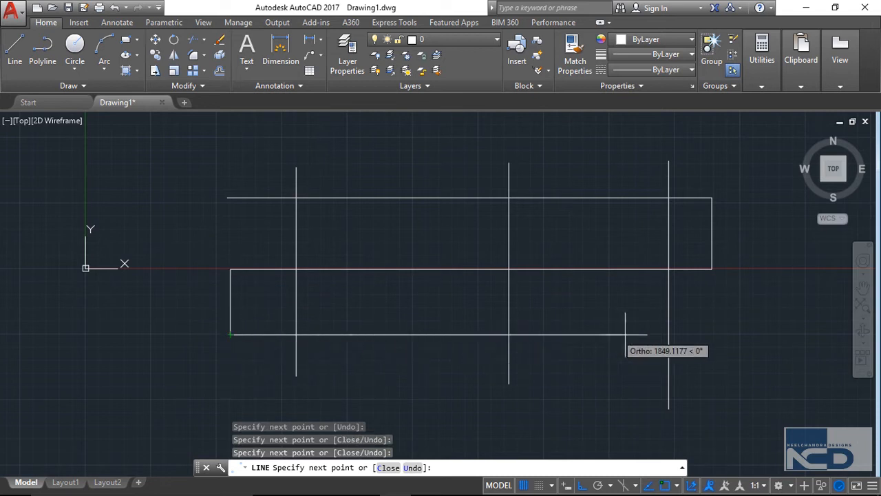
click(730, 335)
click(729, 373)
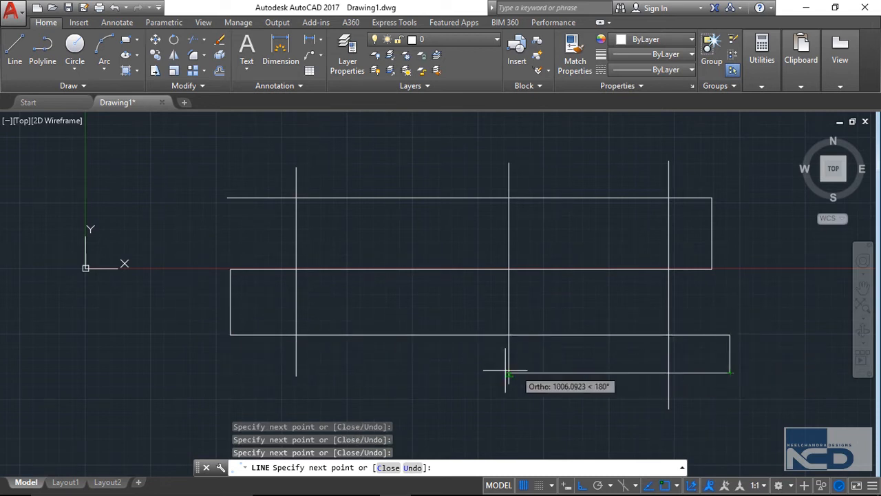
click(227, 372)
key(Escape)
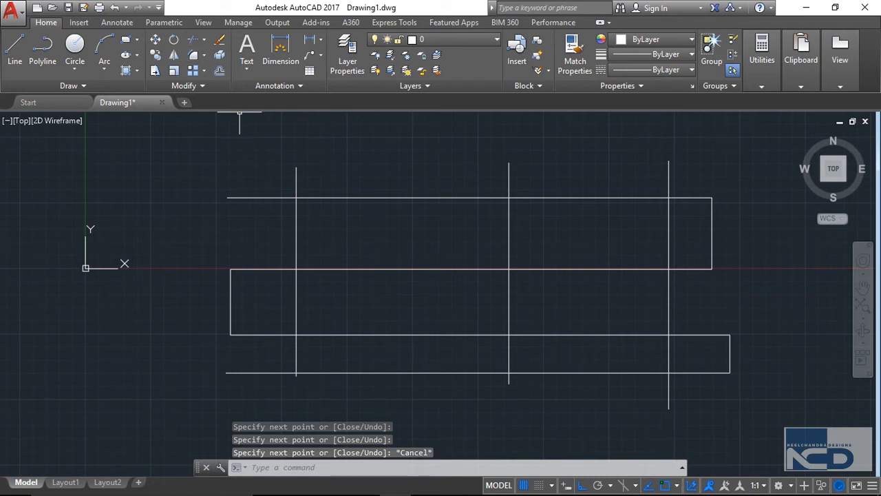
- With all objects as cutting edges, run a Trim fence across the four horizontal runs' left ends and the left vertical line's top end
click(194, 40)
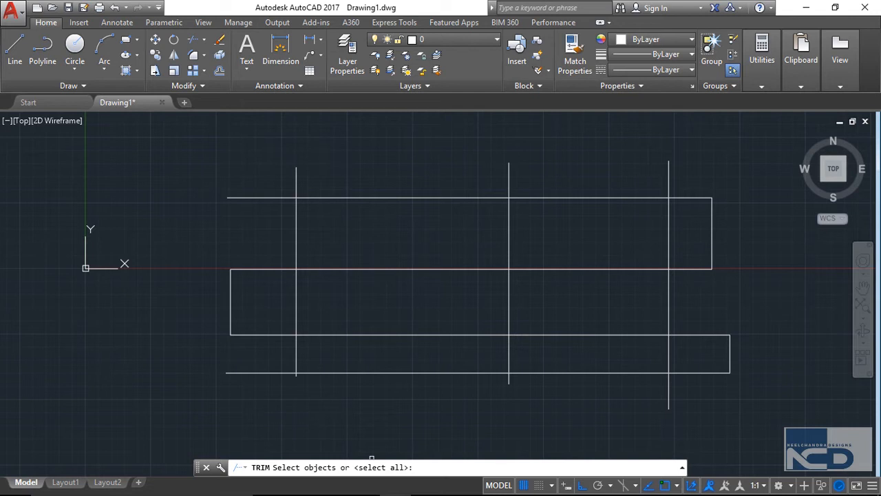
key(Return)
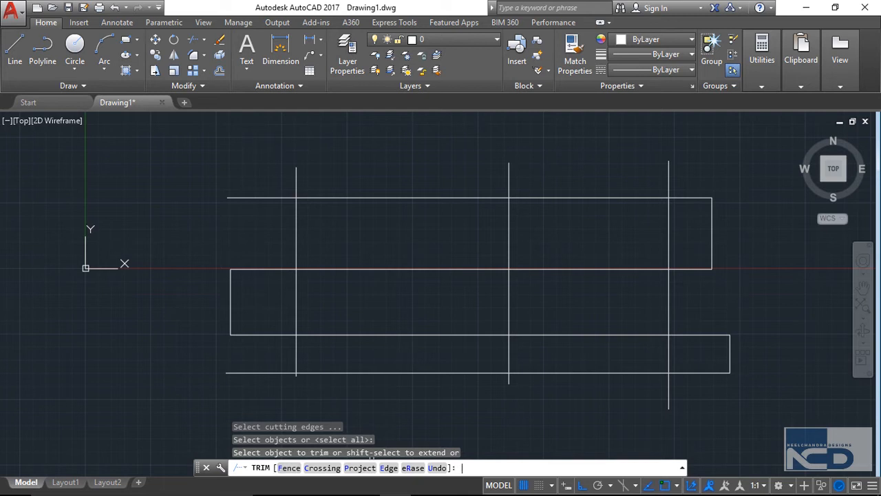
text(f)
key(Return)
click(325, 408)
click(238, 357)
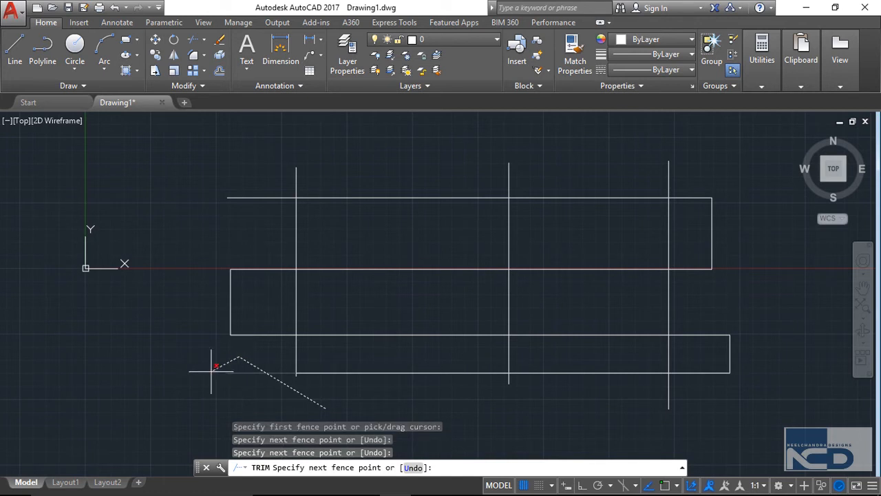
click(168, 399)
click(145, 351)
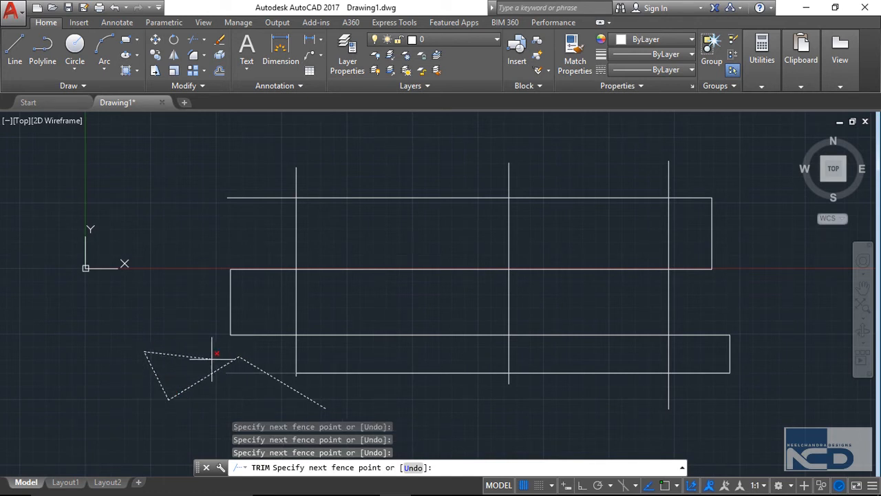
click(267, 350)
click(263, 319)
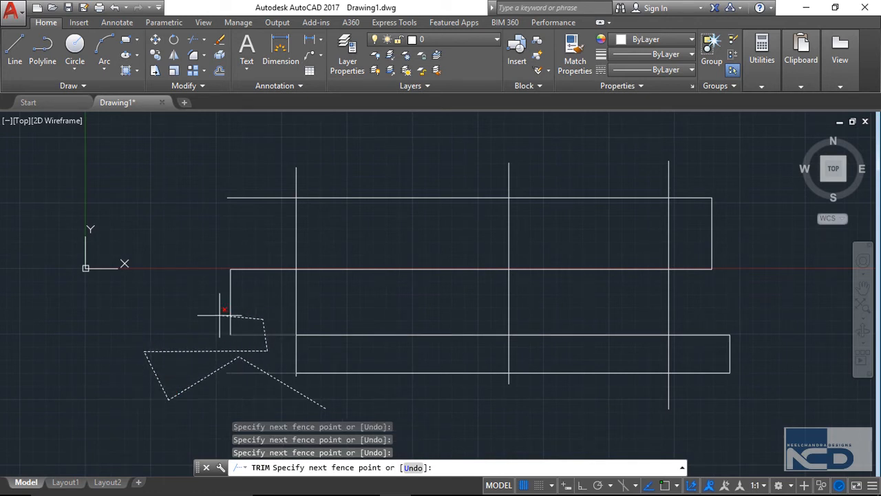
click(208, 311)
click(265, 283)
click(255, 232)
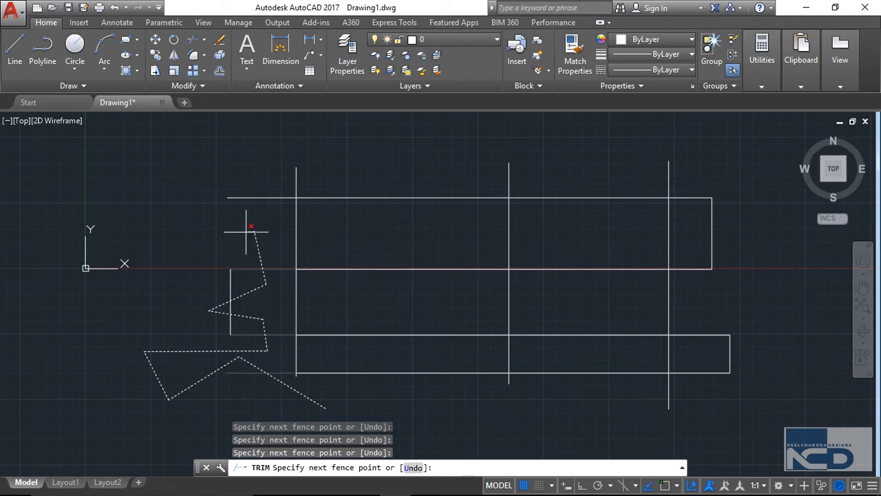
click(219, 239)
click(256, 176)
click(320, 177)
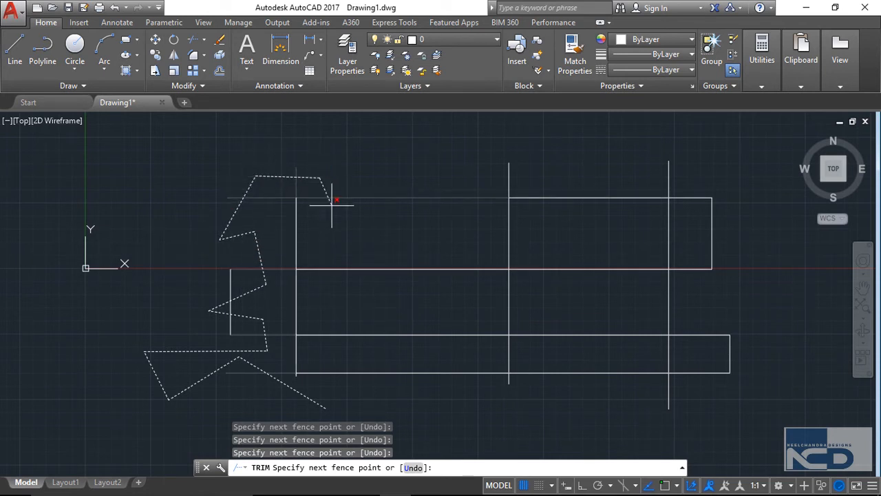
- Continue the trim fence down between the left and middle vertical lines, and zigzag it up across the middle line and adjacent horizontal runs
click(343, 237)
click(322, 302)
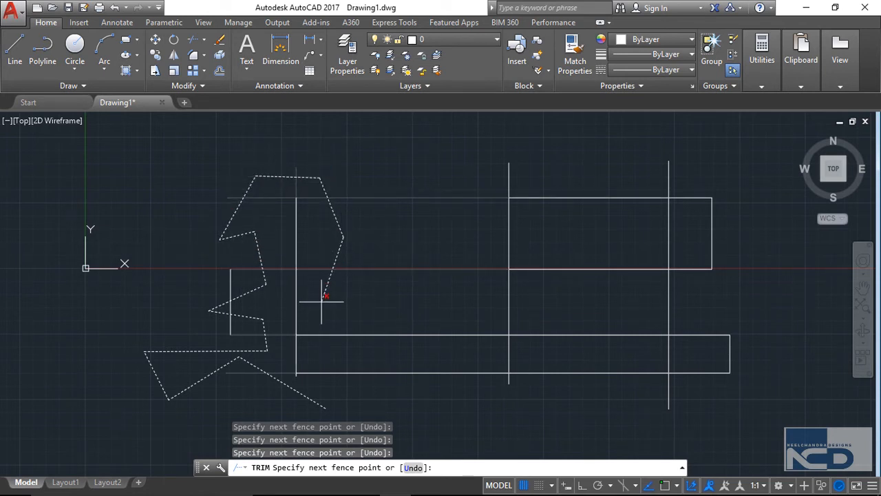
click(334, 353)
click(535, 347)
click(528, 308)
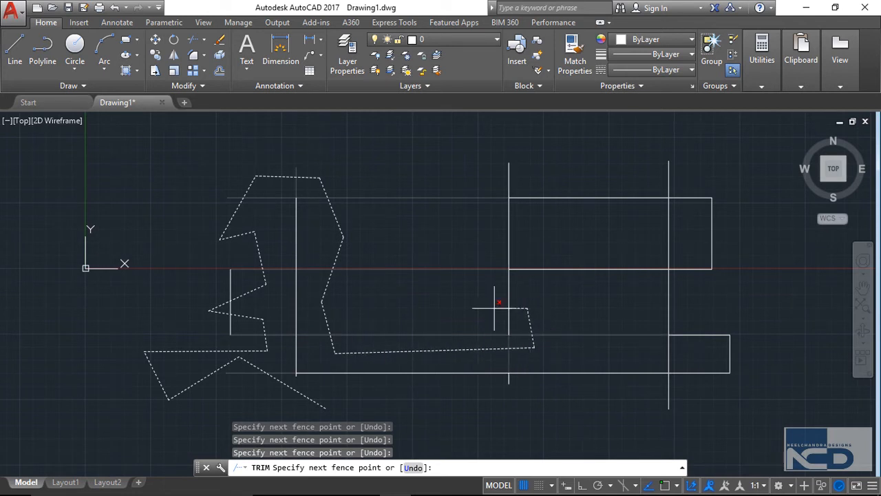
click(464, 305)
click(464, 276)
click(586, 294)
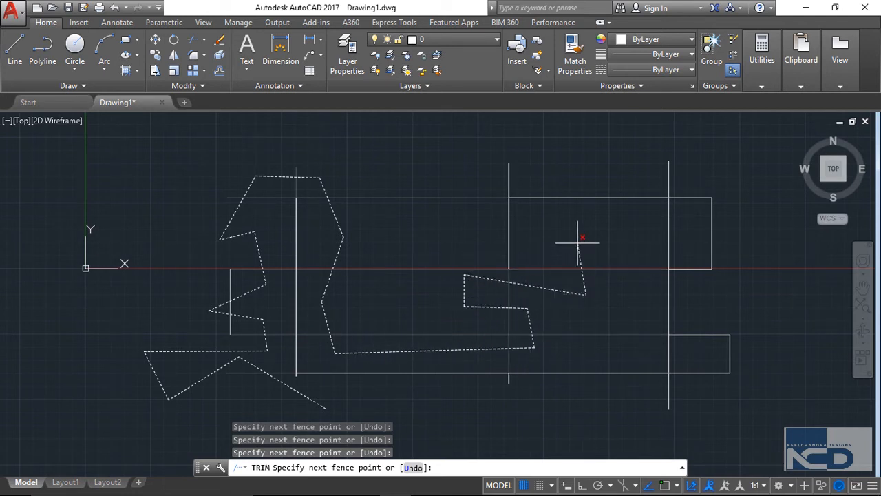
click(579, 243)
click(470, 227)
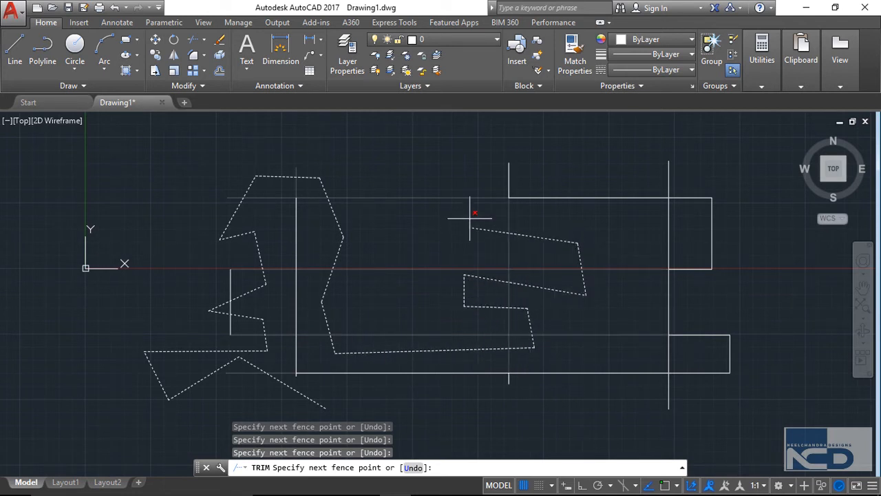
click(599, 215)
click(574, 171)
click(491, 173)
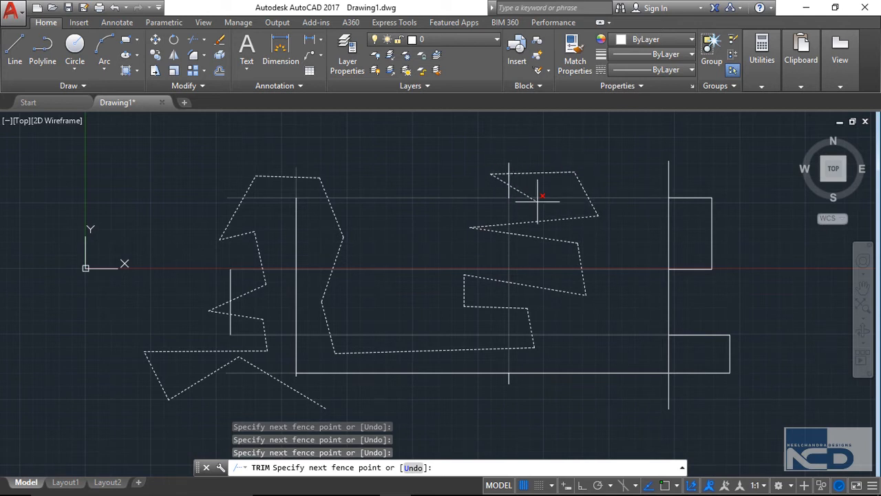
- Extend the trim fence over the right vertical line's top end, down past the upper right connector, and across its lowest grid section
click(619, 268)
click(615, 186)
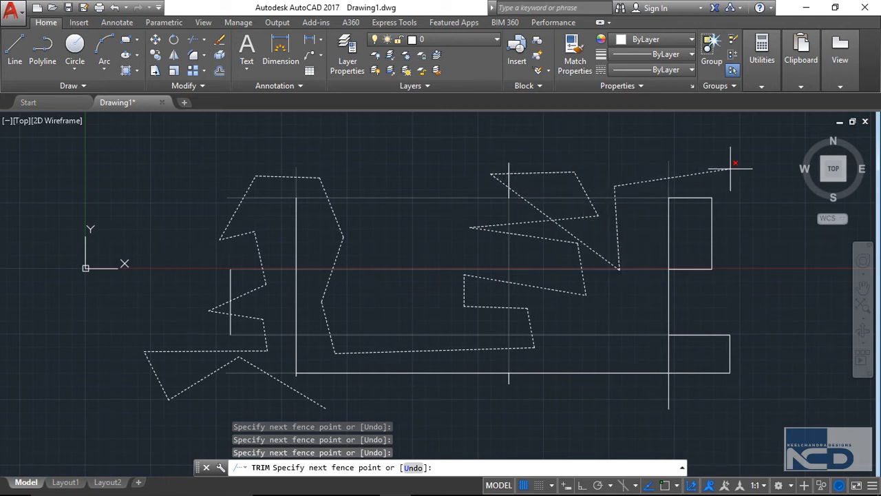
click(733, 168)
click(684, 231)
click(753, 256)
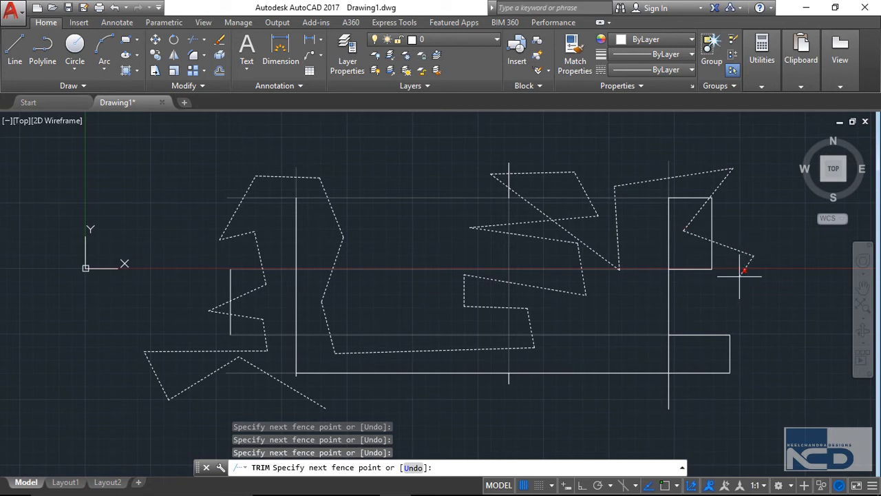
click(682, 350)
click(640, 363)
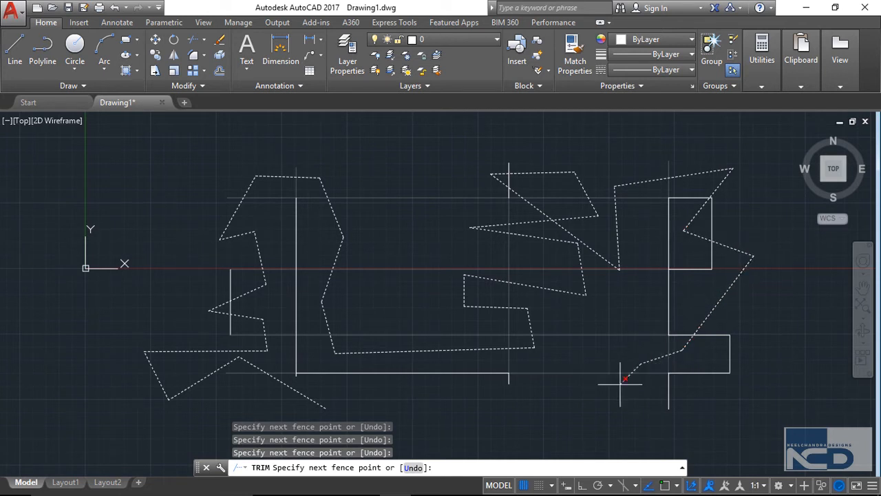
- Finish the fence along the bottom horizontal run, apply it, and undo the whole fence trim
click(606, 406)
click(400, 359)
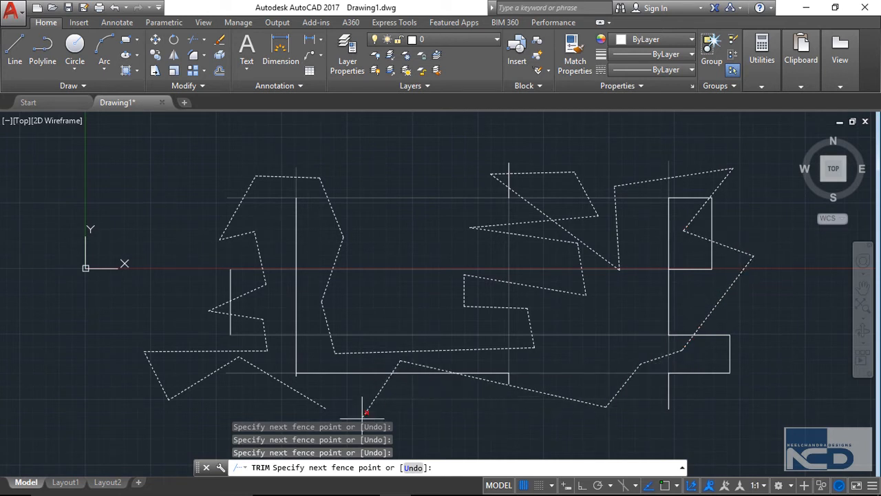
click(362, 418)
click(320, 362)
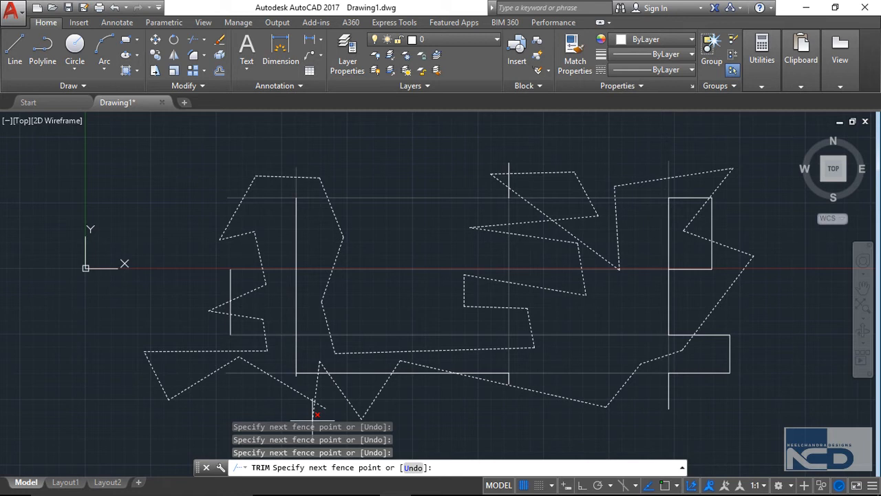
key(Return)
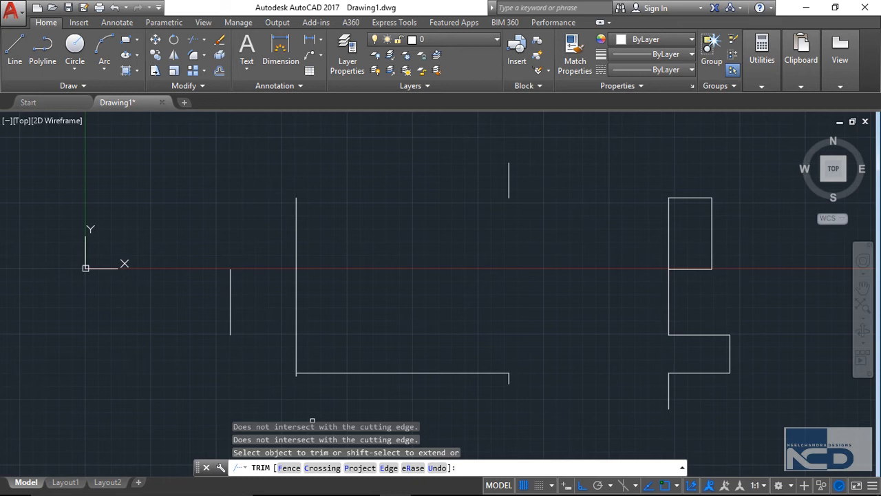
key(ctrl+z)
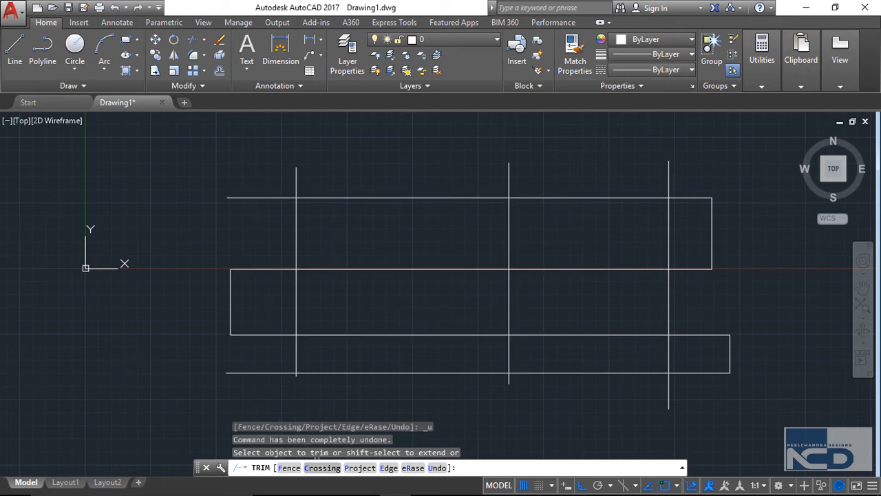
- Using Trim's Crossing option, remove the top horizontal run's left stub and the left vertical line's upper stub
click(318, 466)
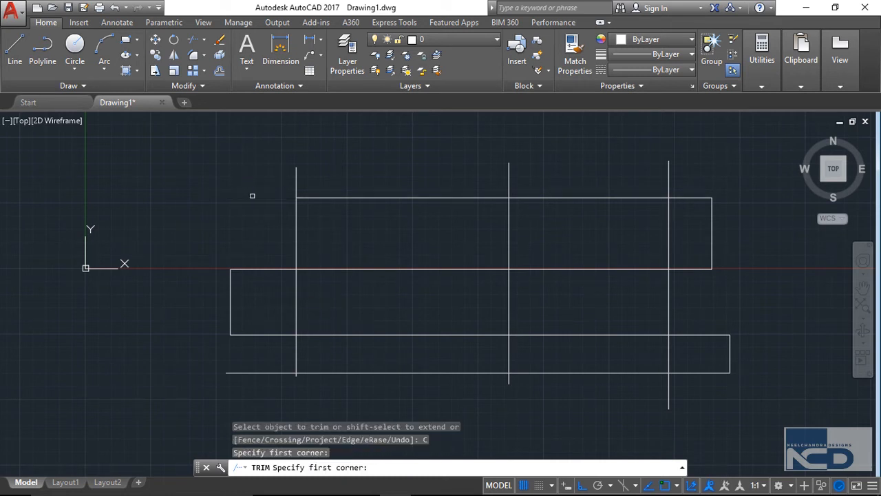
click(296, 177)
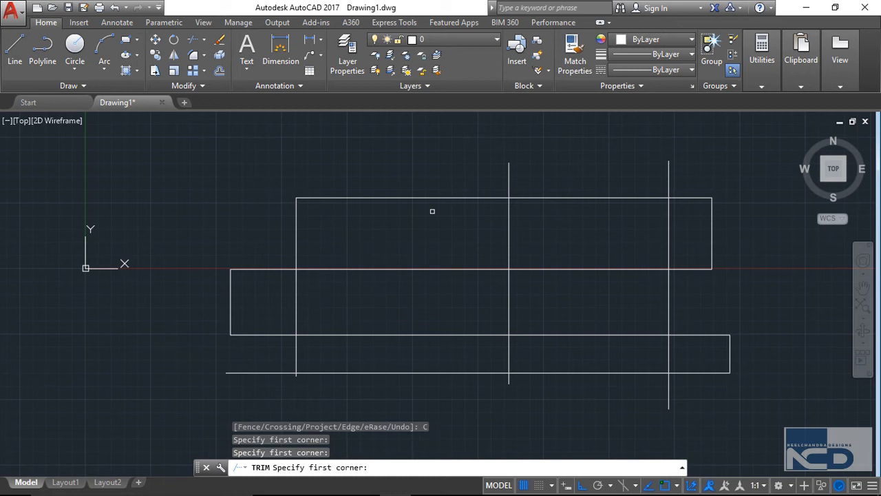
key(Escape)
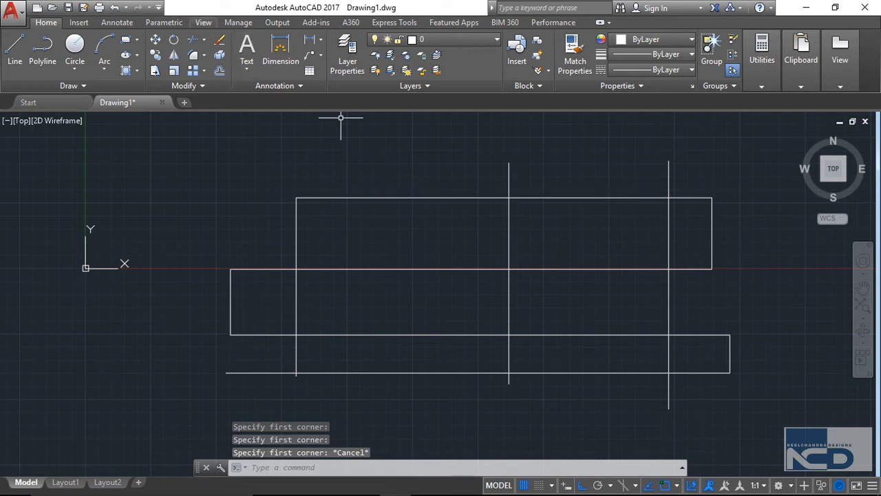
key(Return)
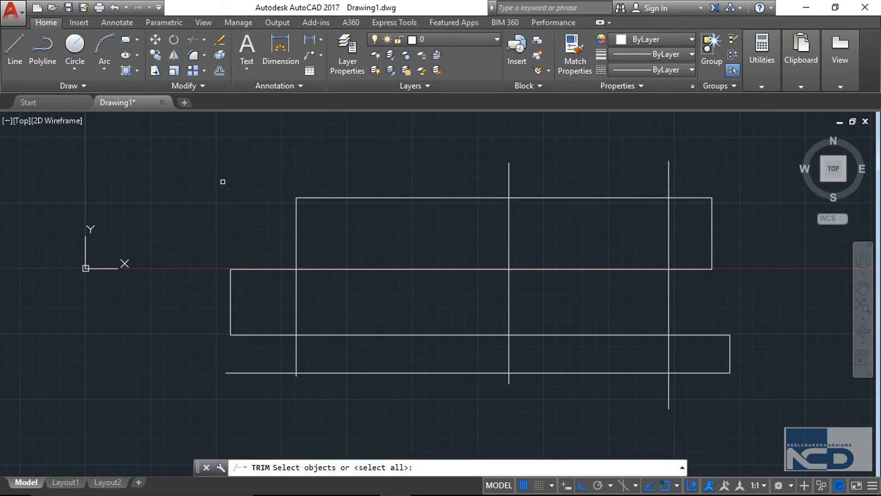
key(Return)
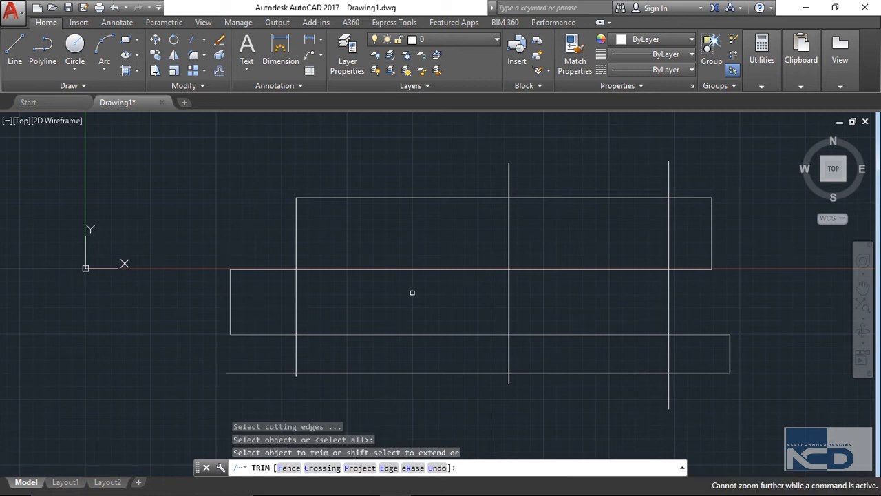
mouse_move(435, 304)
middle_down()
mouse_move(409, 286)
mouse_move(345, 193)
middle_up()
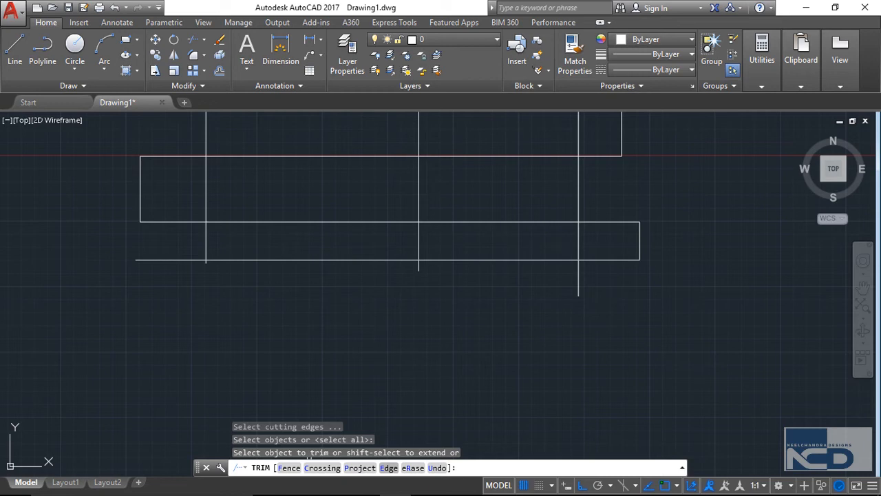
key(Escape)
- Draw a single vertical line above the X axis in the empty area to the right of the grid
scroll(367, 312, down, 4)
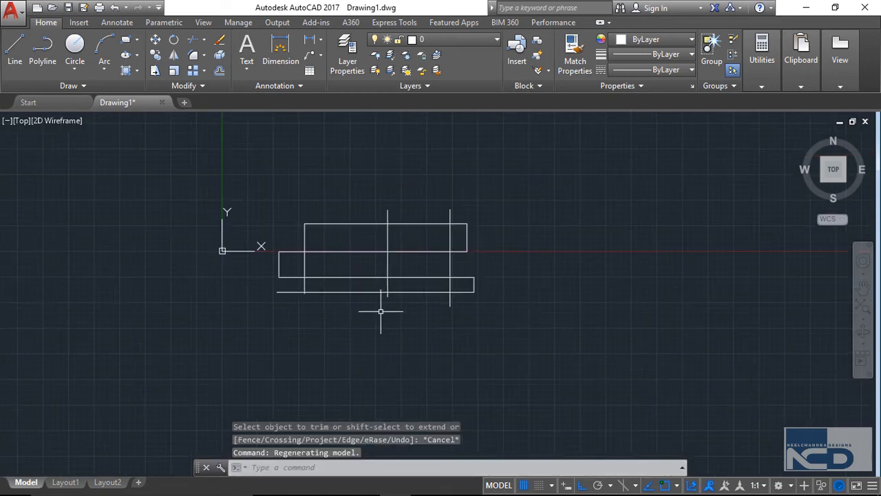
middle_drag(381, 311, 167, 354)
middle_drag(250, 262, 119, 240)
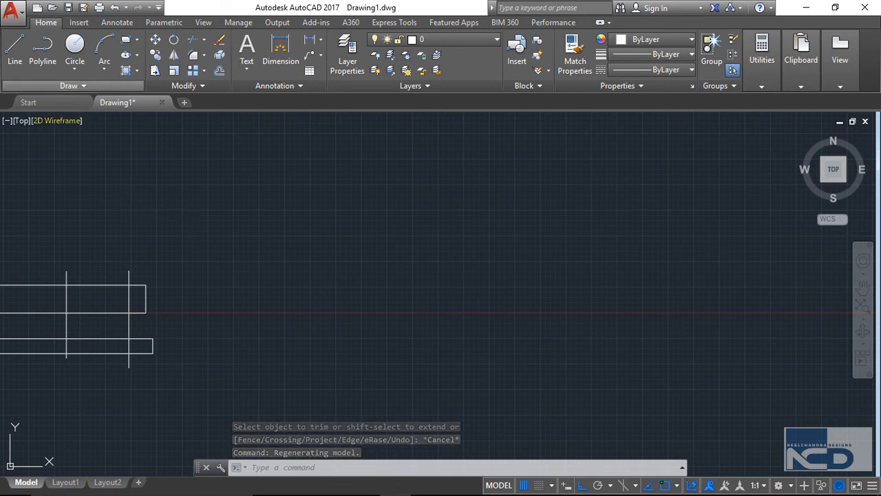
click(14, 48)
click(414, 142)
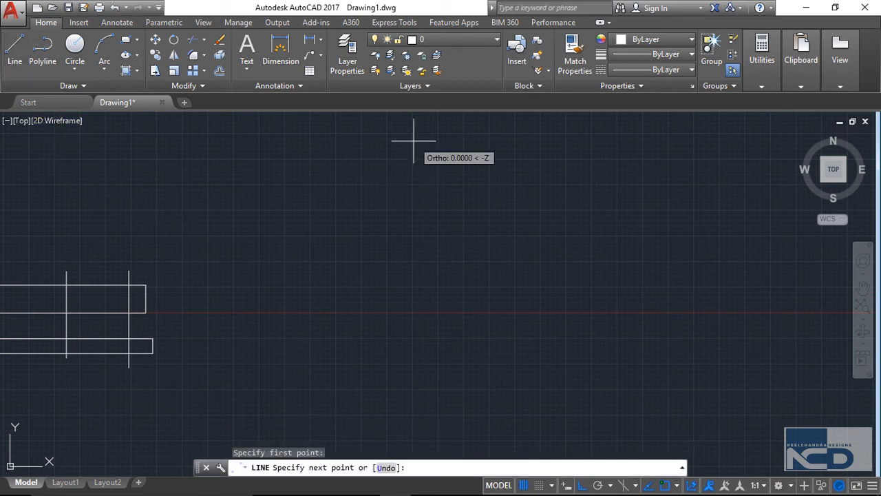
click(413, 271)
key(Escape)
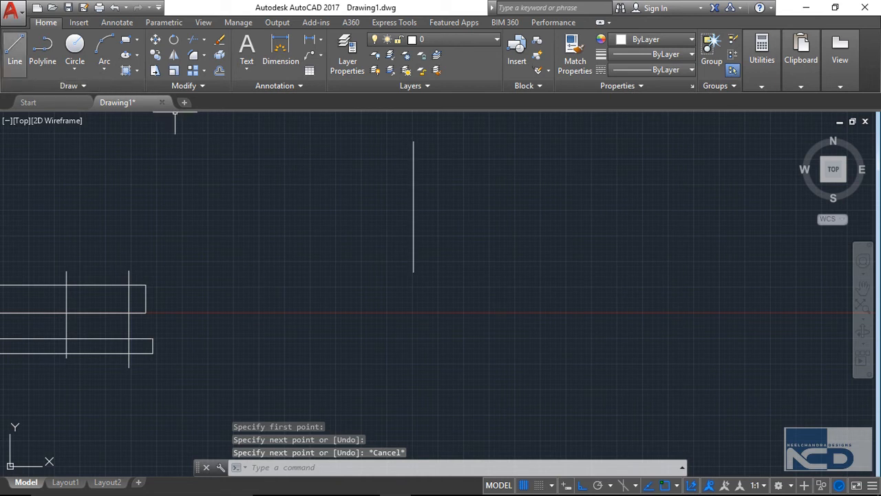
- Draw a separate, longer horizontal line below the X axis, passing beneath the new vertical line without touching it
key(space)
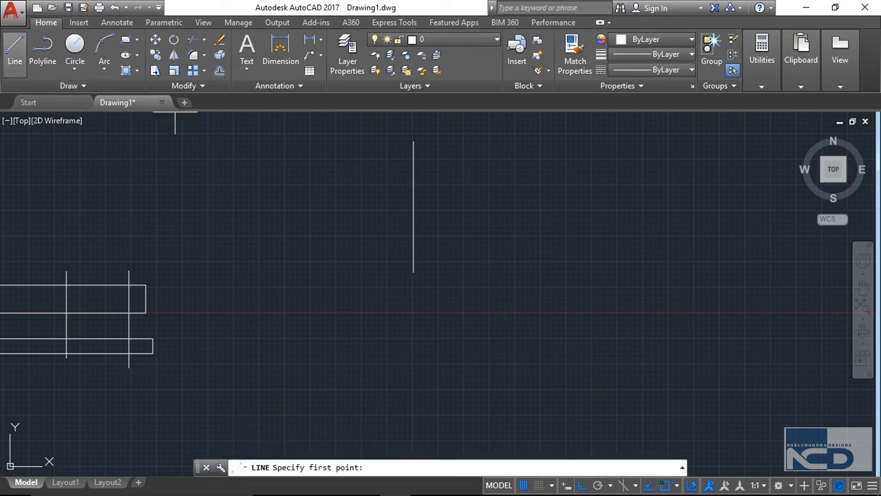
click(210, 386)
click(560, 386)
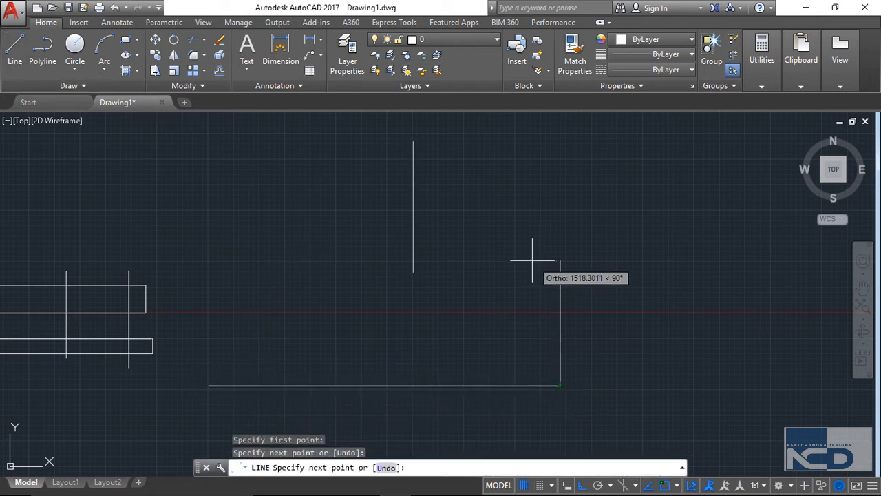
key(Escape)
middle_drag(489, 256, 437, 196)
scroll(384, 202, down, 2)
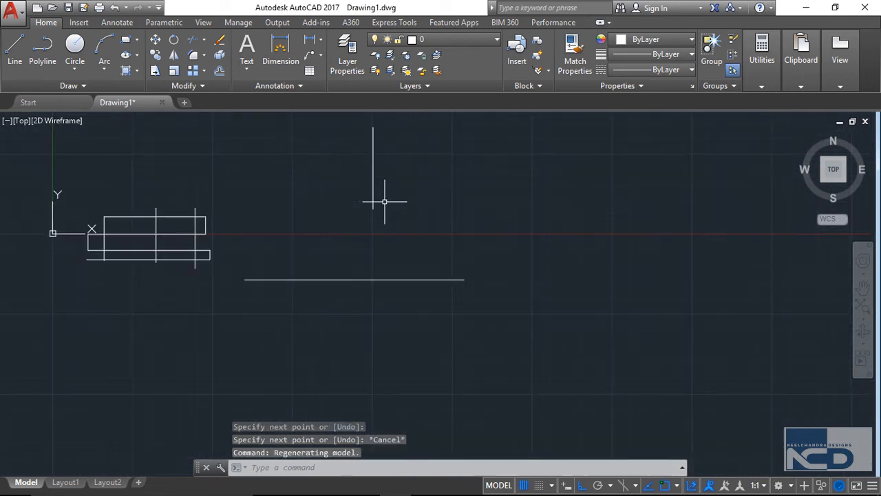
middle_drag(384, 202, 389, 222)
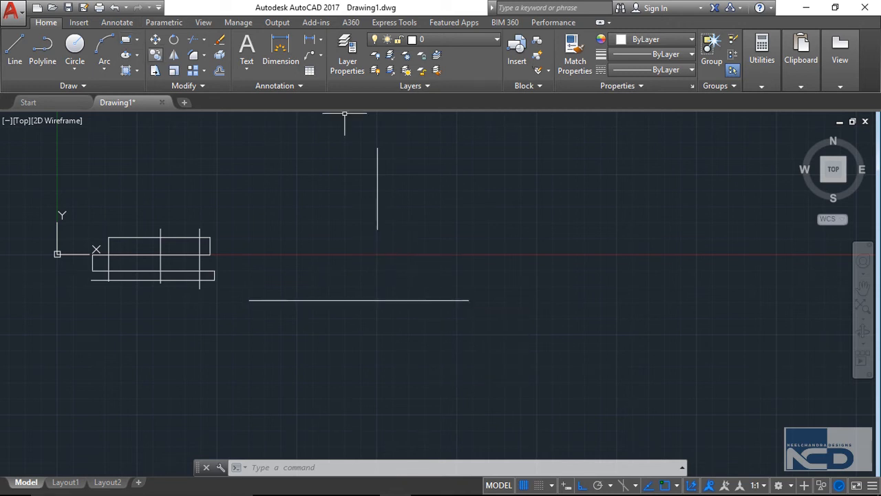
- Start Trim with all objects as cutting edges and set its implied edge extension mode to Extend
click(194, 39)
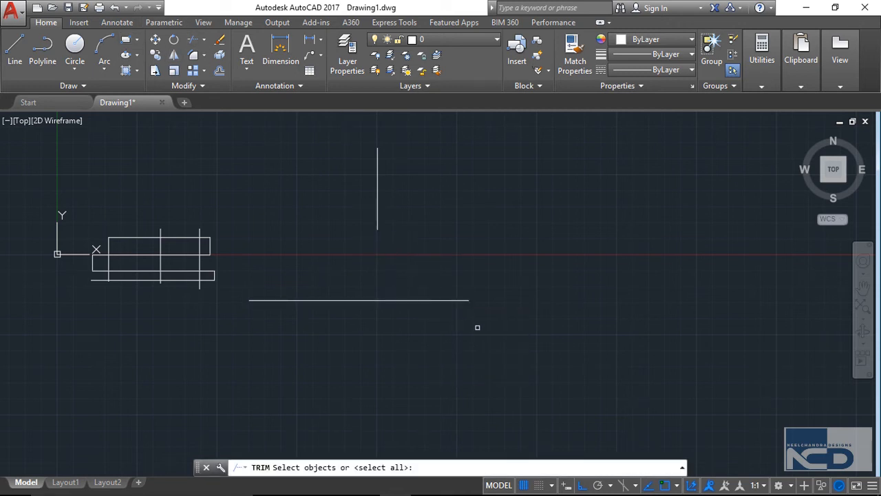
key(Return)
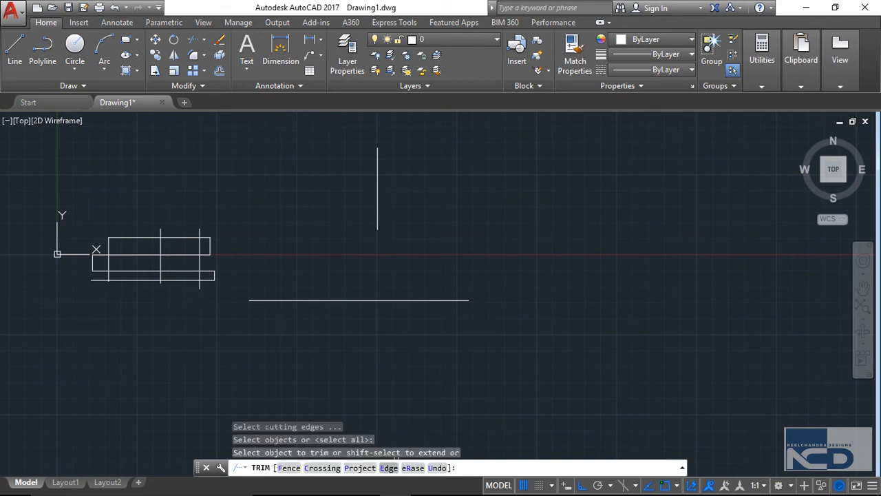
click(390, 466)
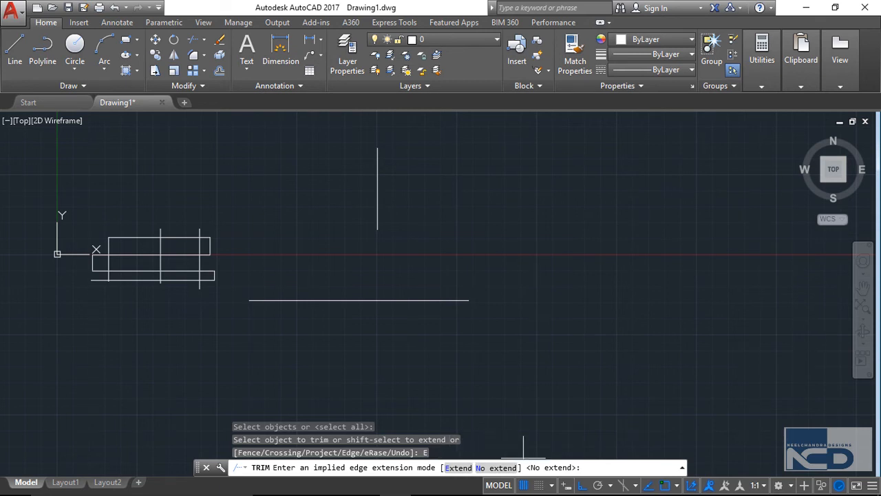
click(459, 467)
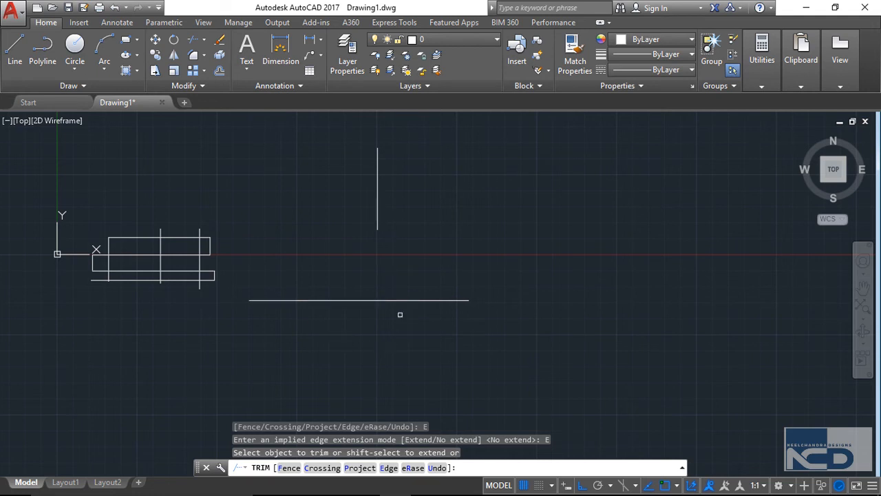
- Trim away the separate horizontal line's portion left of its implied intersection with the vertical line above it
click(378, 216)
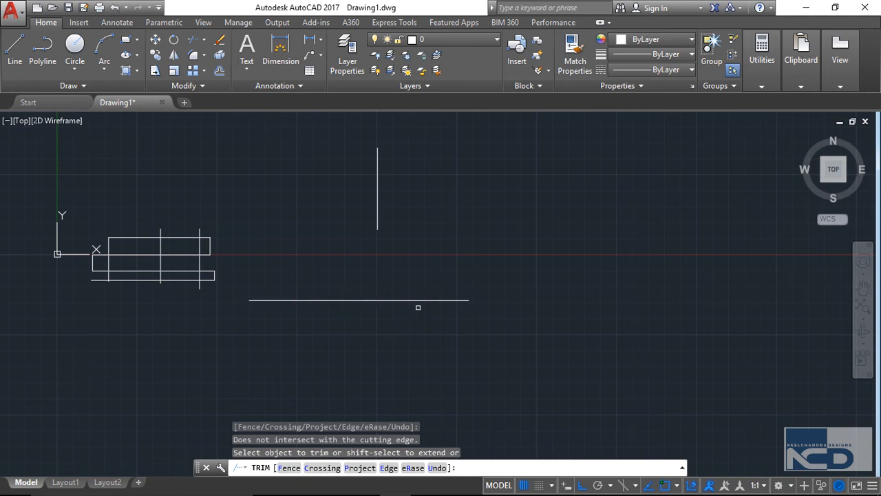
click(351, 299)
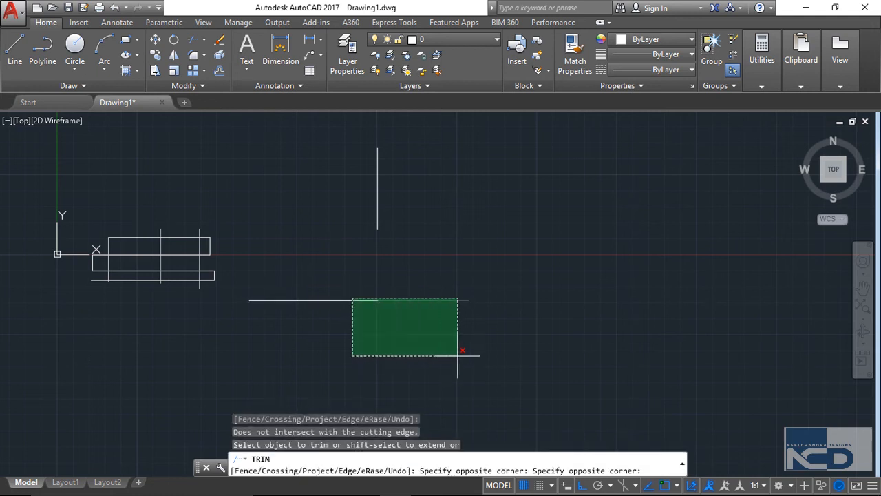
click(461, 368)
click(352, 297)
click(299, 281)
click(299, 280)
click(318, 307)
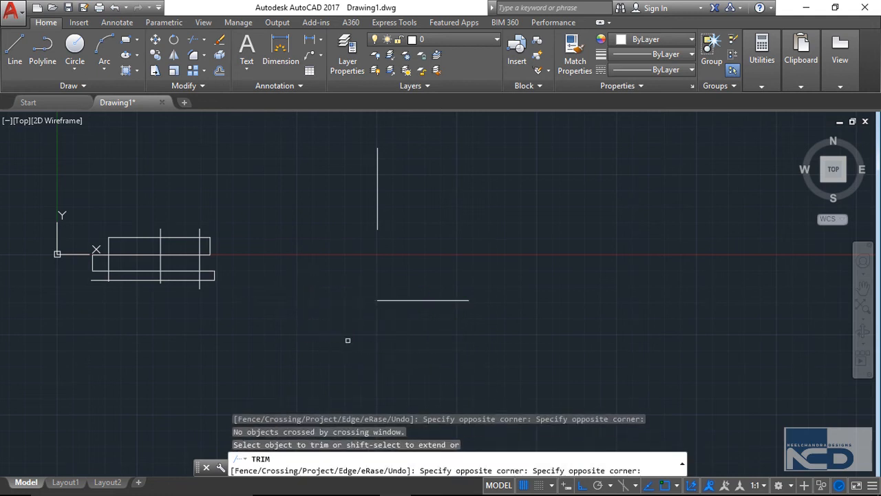
click(380, 224)
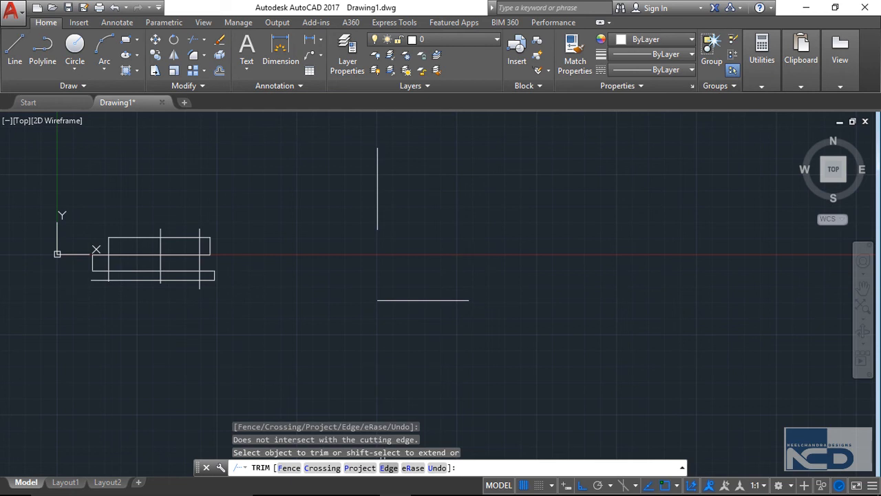
- Set Trim's implied edge extension mode to No extend
click(389, 467)
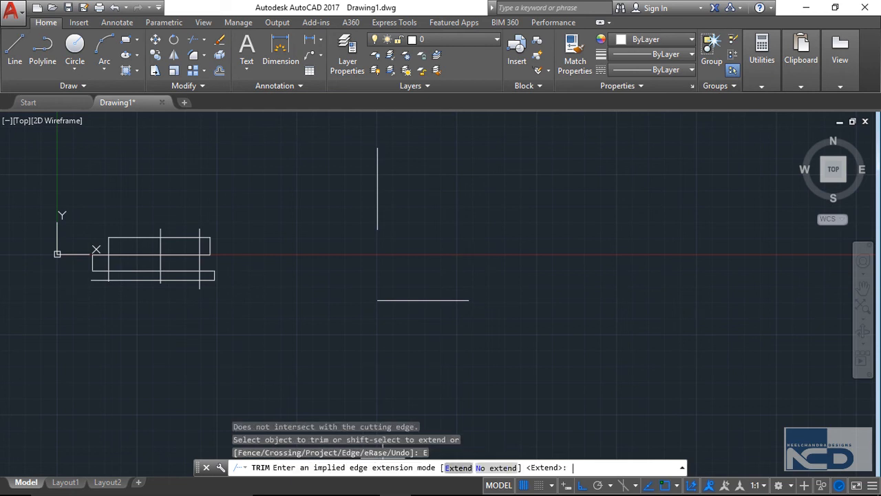
text(n)
key(Return)
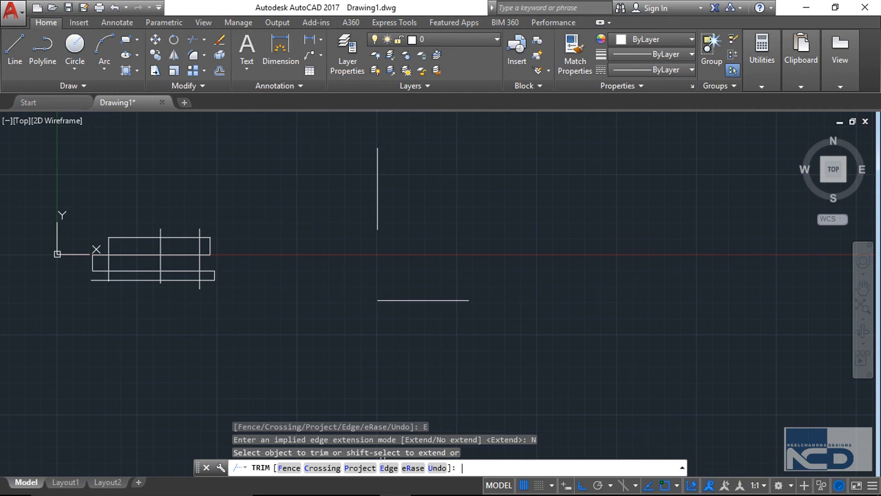
click(389, 467)
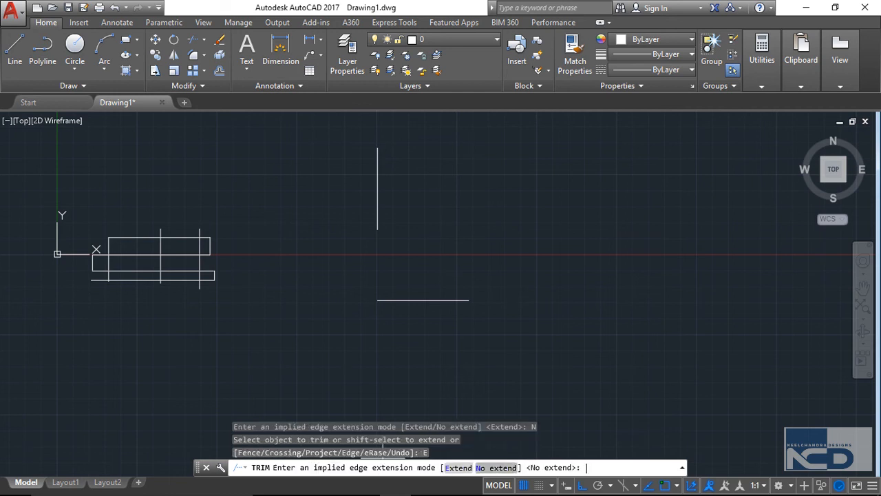
click(496, 467)
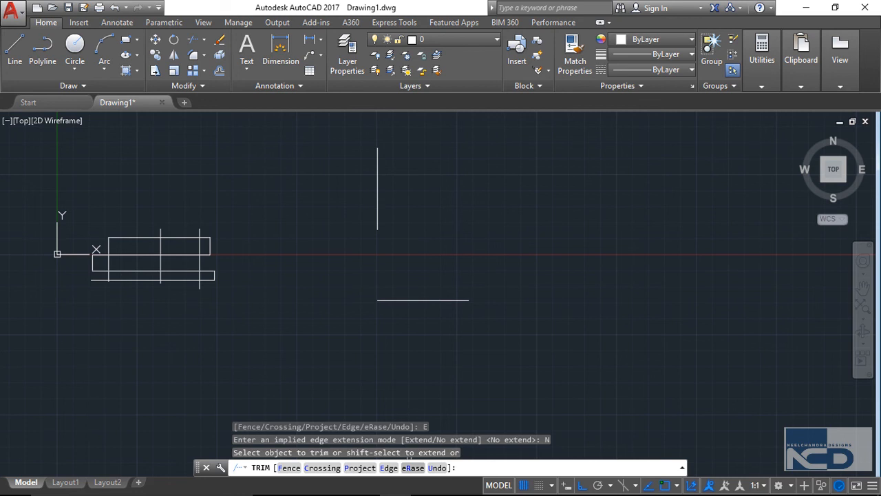
- Delete the shortened horizontal line with Trim's eRase option and the separate vertical line with the Erase command
click(413, 467)
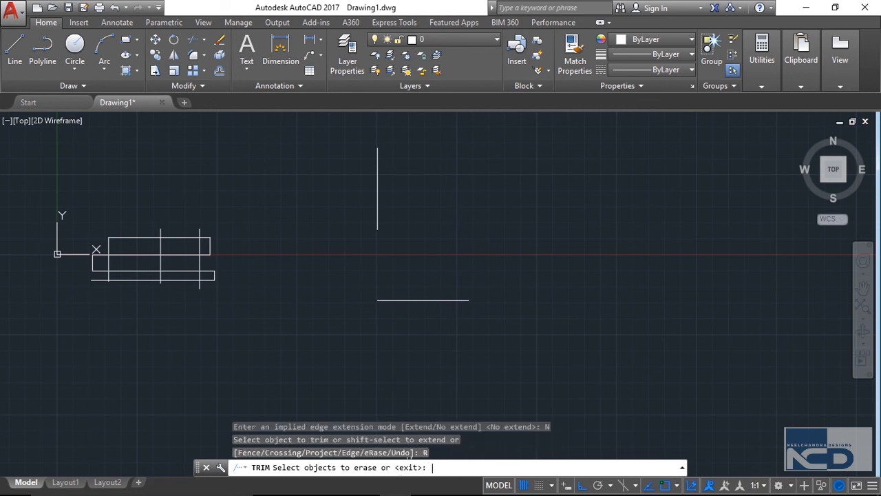
click(415, 301)
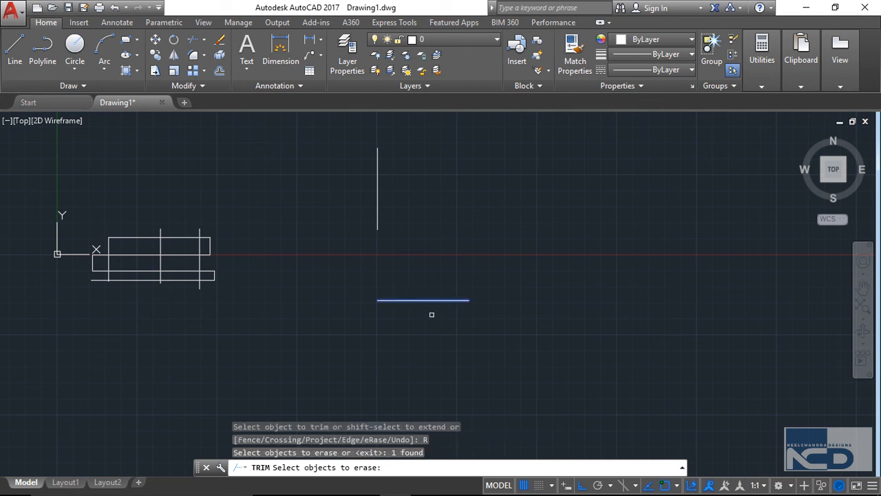
key(Return)
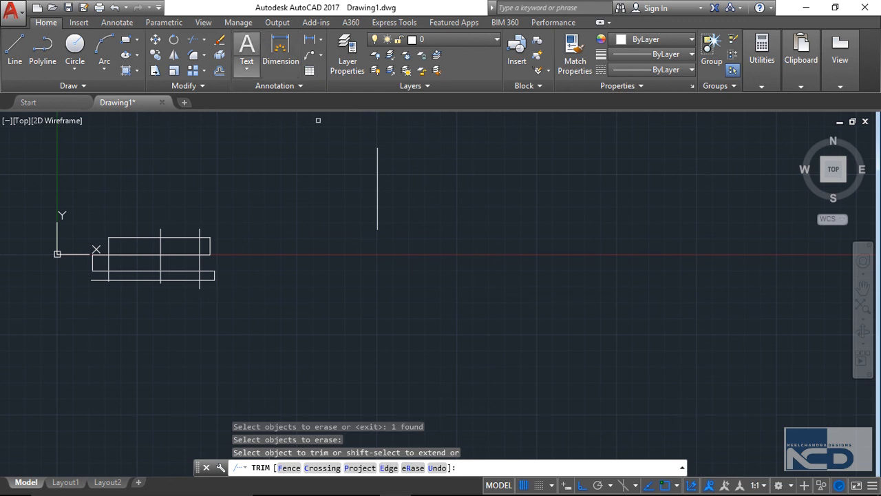
click(219, 39)
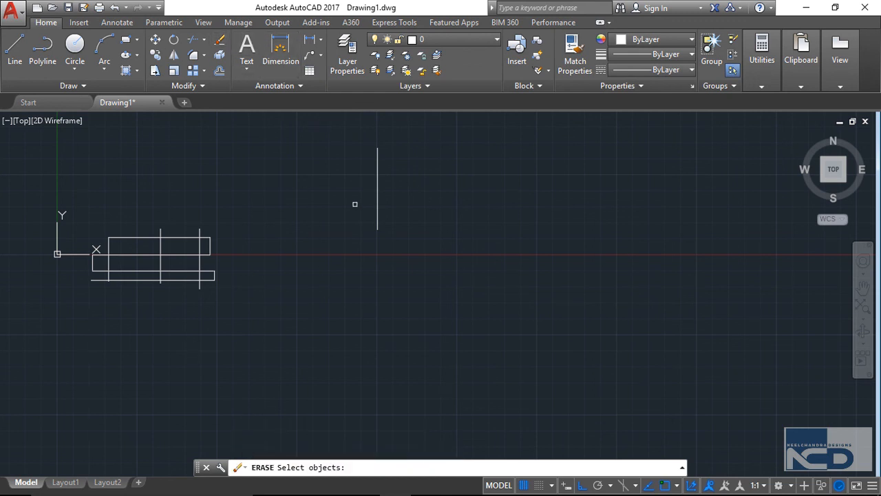
click(379, 194)
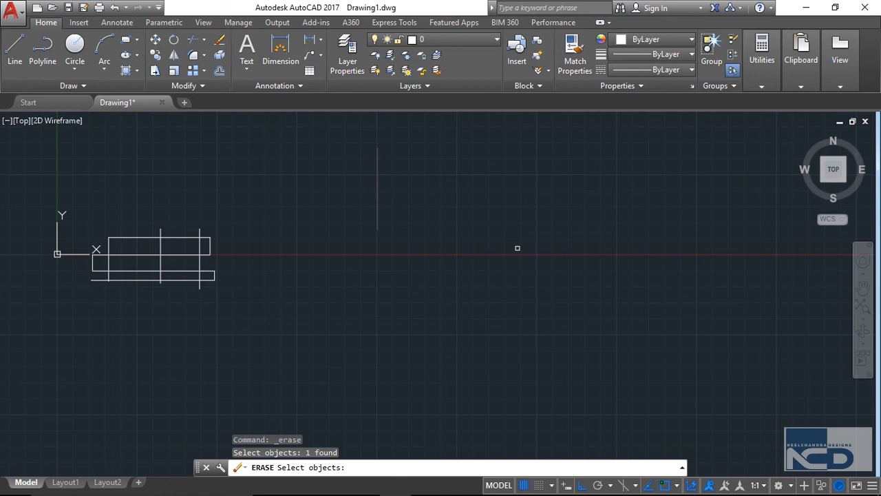
key(Return)
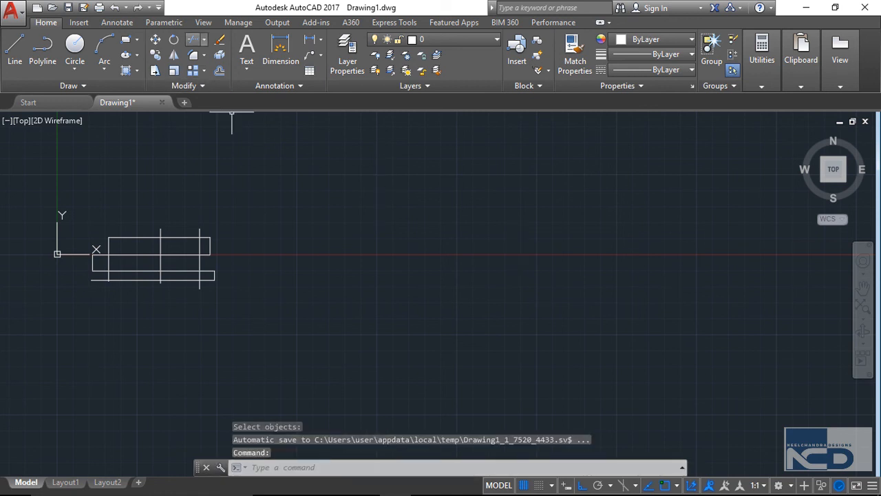
- Delete the grid's bottom horizontal line with Trim's eRase option, undo that within Trim, and leave the command
click(193, 39)
key(Return)
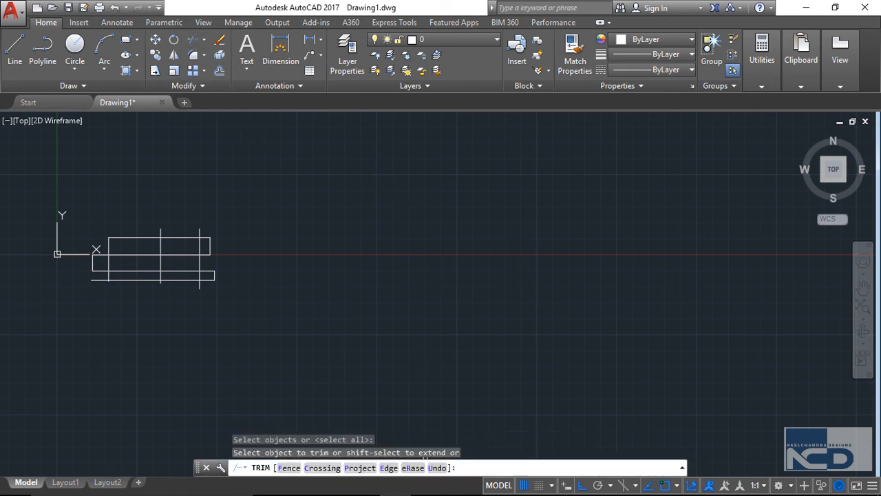
click(412, 467)
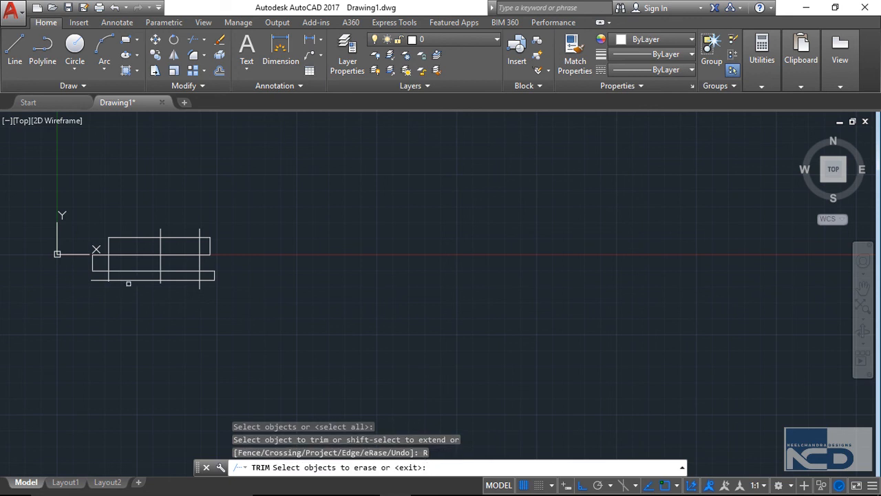
click(128, 279)
key(Return)
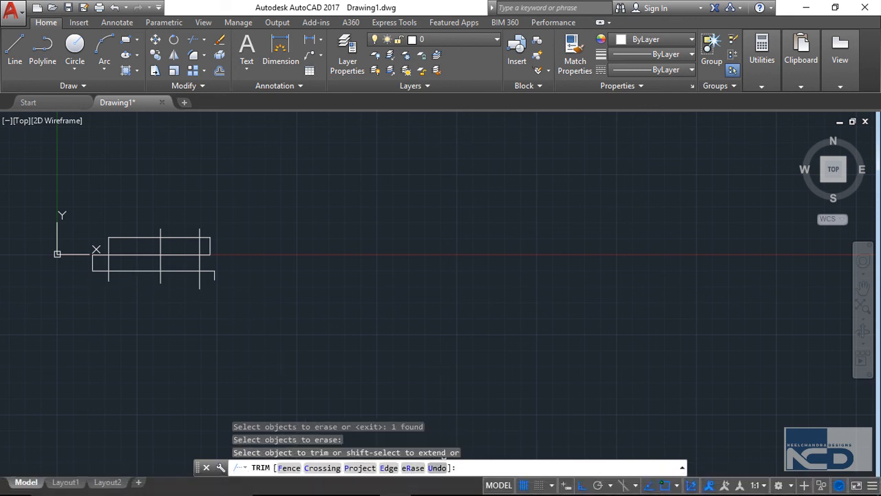
click(439, 466)
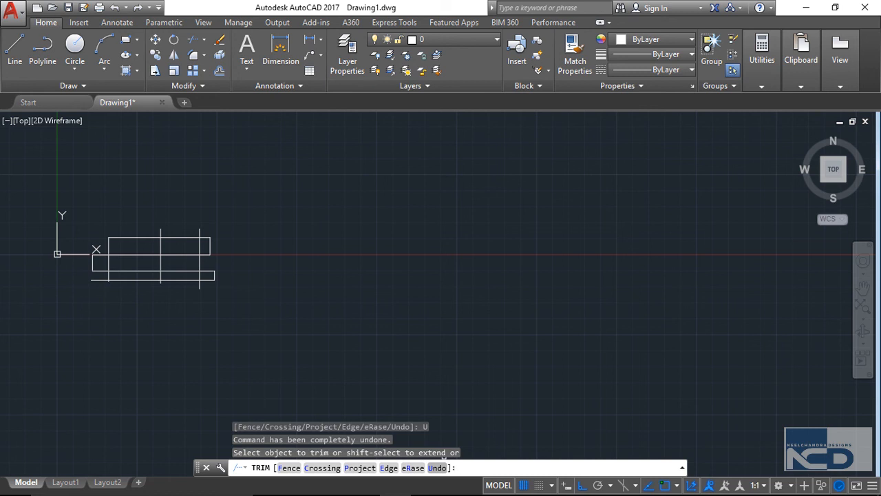
key(Escape)
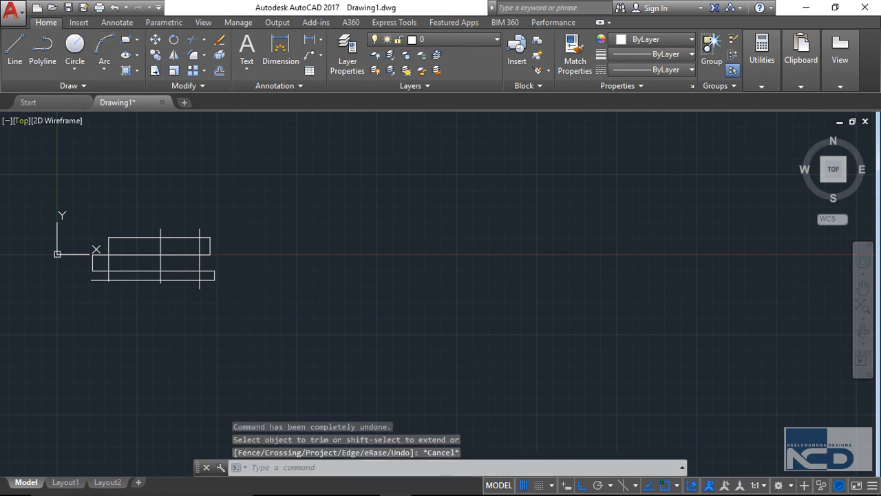
- Using all objects as cutting edges, trim the lower three horizontal lines' stubs left of the grid's long left vertical line
scroll(160, 309, down, 2)
scroll(117, 259, up, 4)
middle_drag(207, 281, 236, 247)
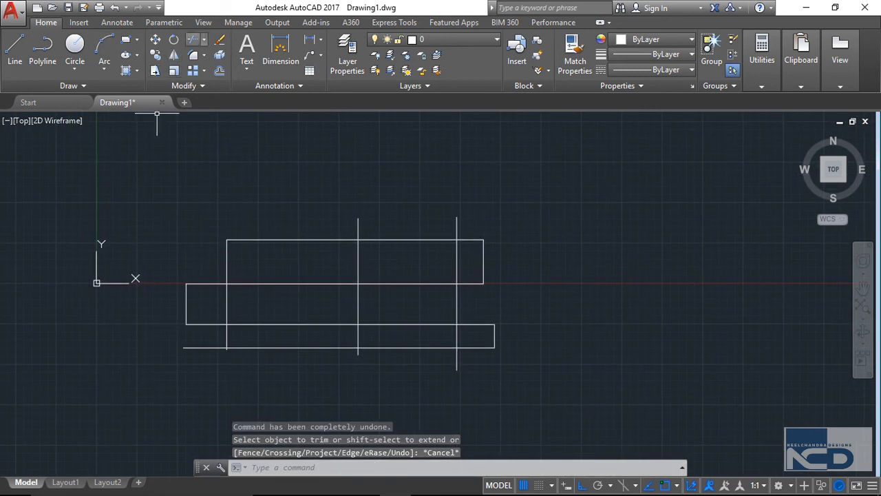
key(space)
key(space)
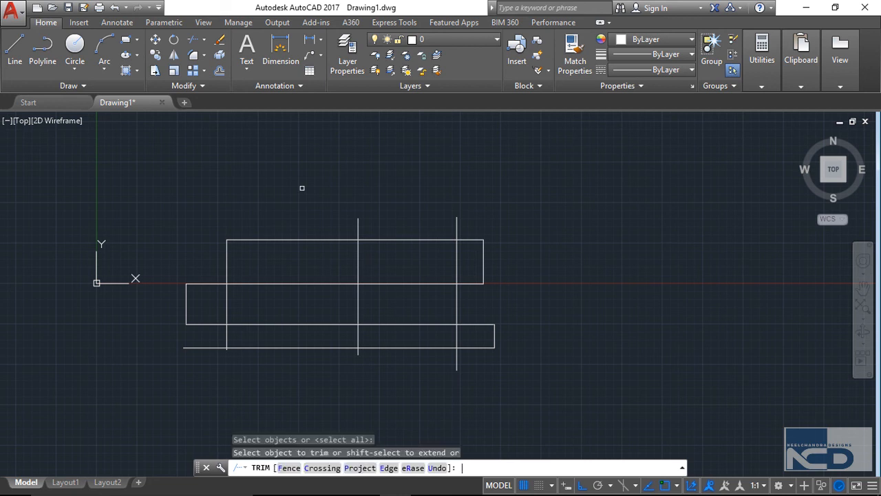
click(200, 283)
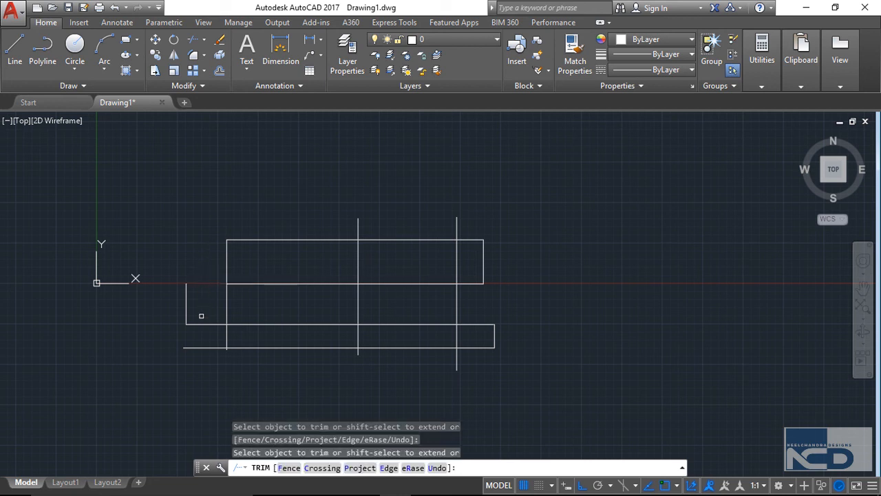
click(201, 323)
click(206, 346)
- Trim the bottom horizontal line's segment between the left and middle vertical lines and finish the Trim command
click(254, 345)
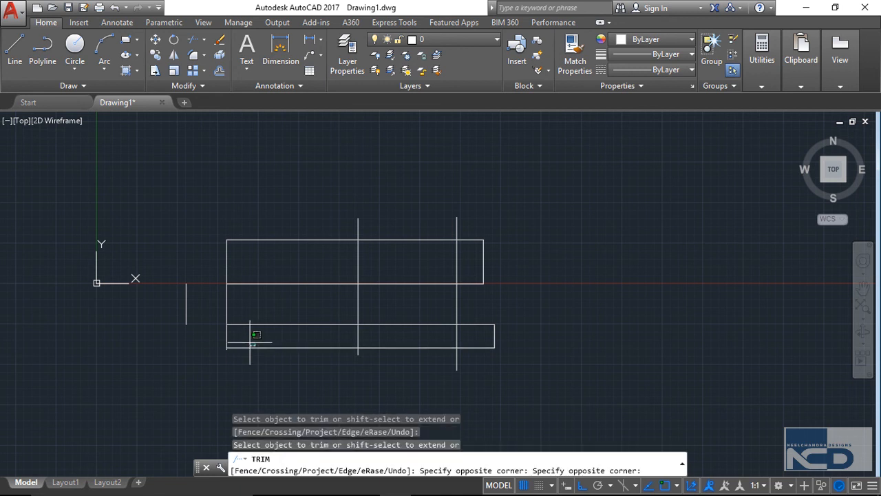
click(248, 366)
click(284, 349)
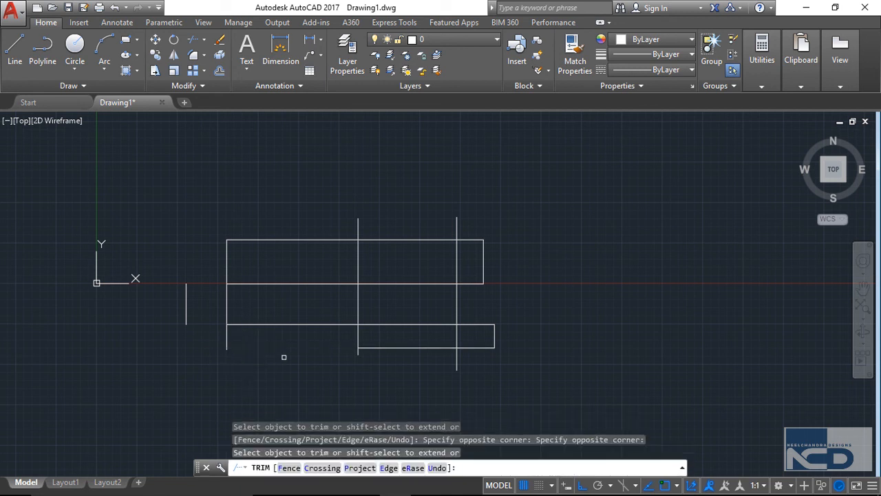
key(Return)
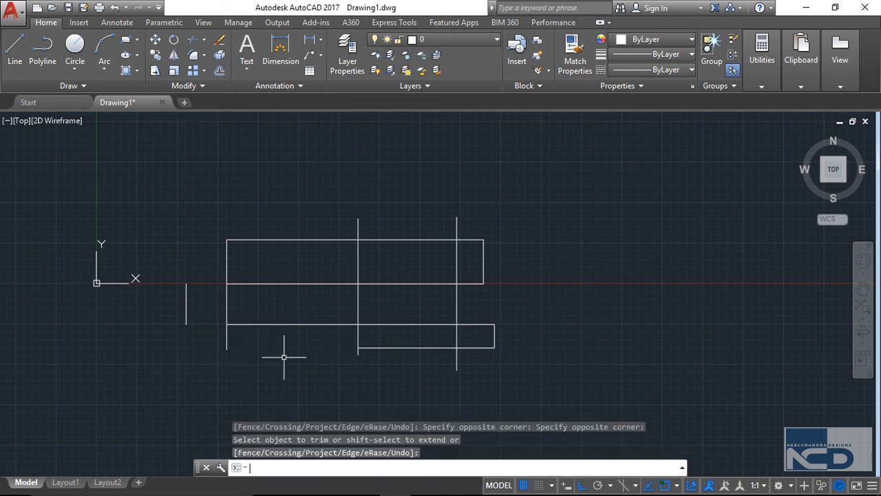